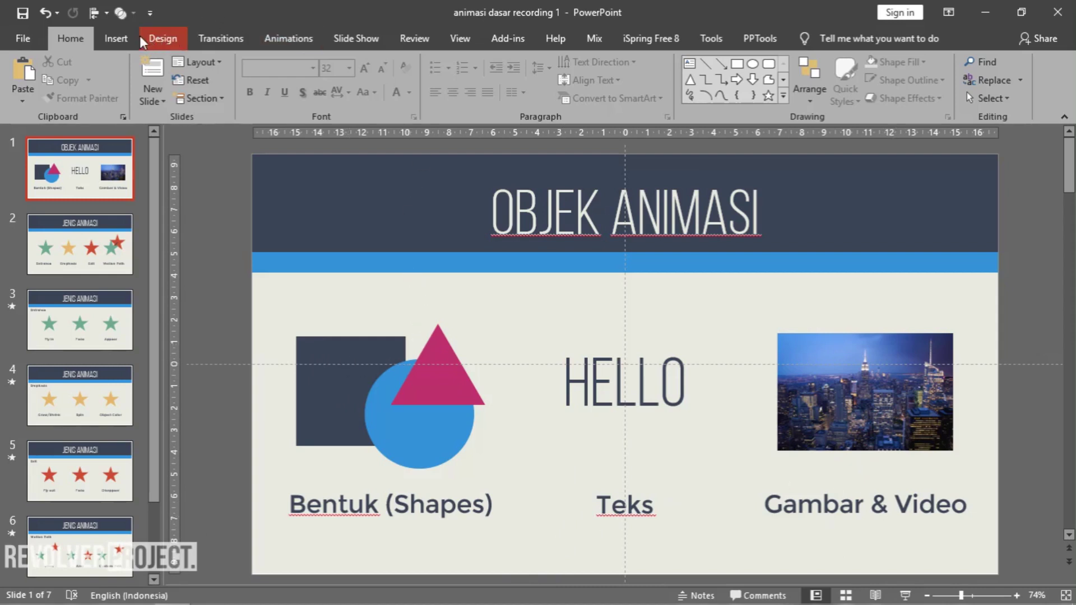
Step: Draw an oval shape at the left of the title
left_click(116, 39)
left_click(256, 99)
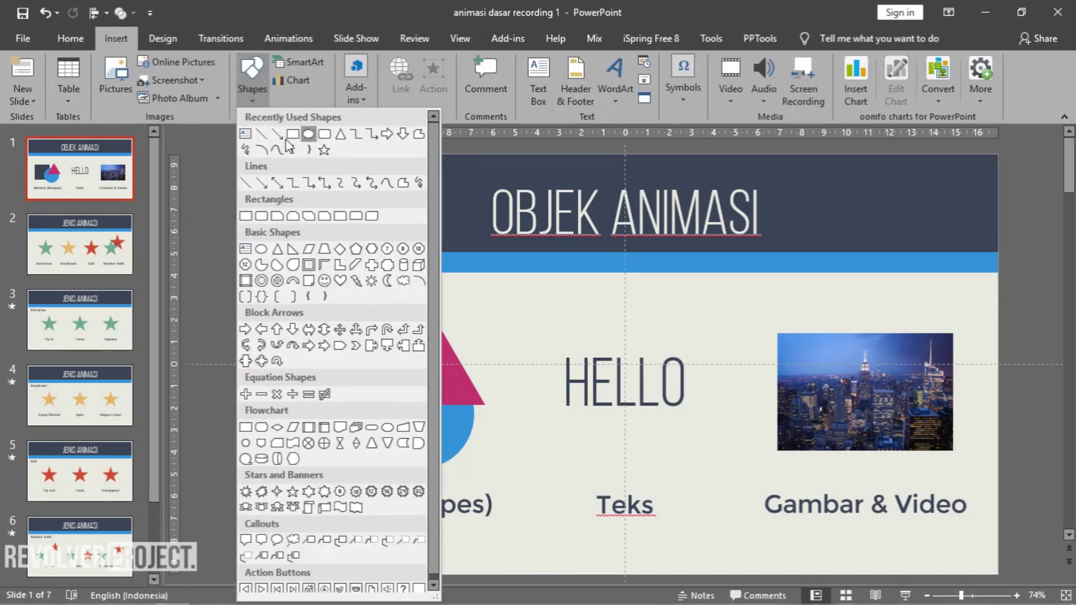
left_click(308, 133)
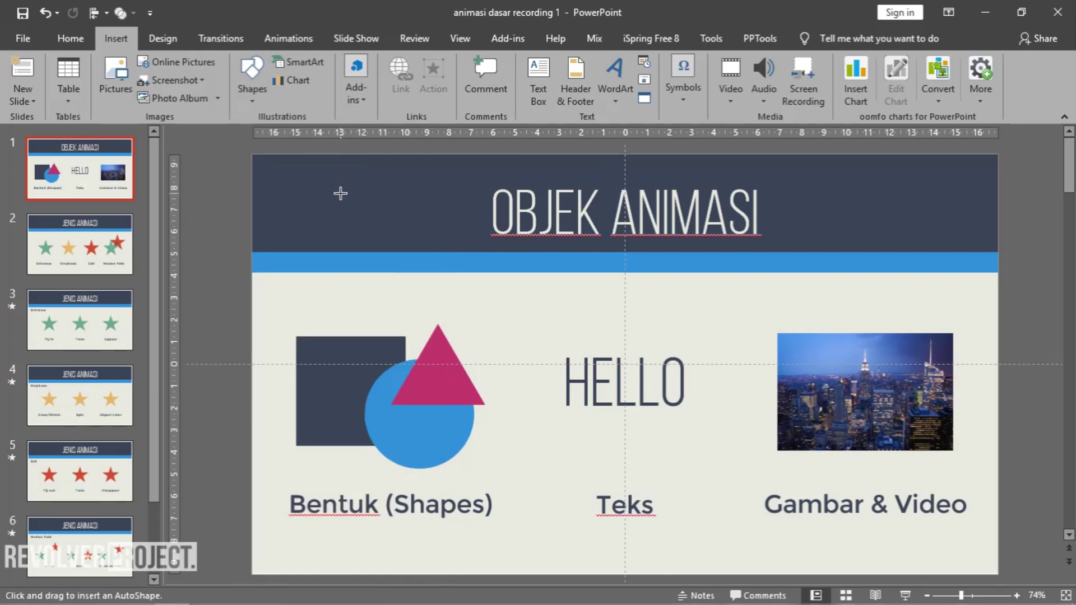
mouse_move(374, 251)
left_mouse_down()
mouse_move(405, 278)
mouse_move(360, 224)
left_mouse_up()
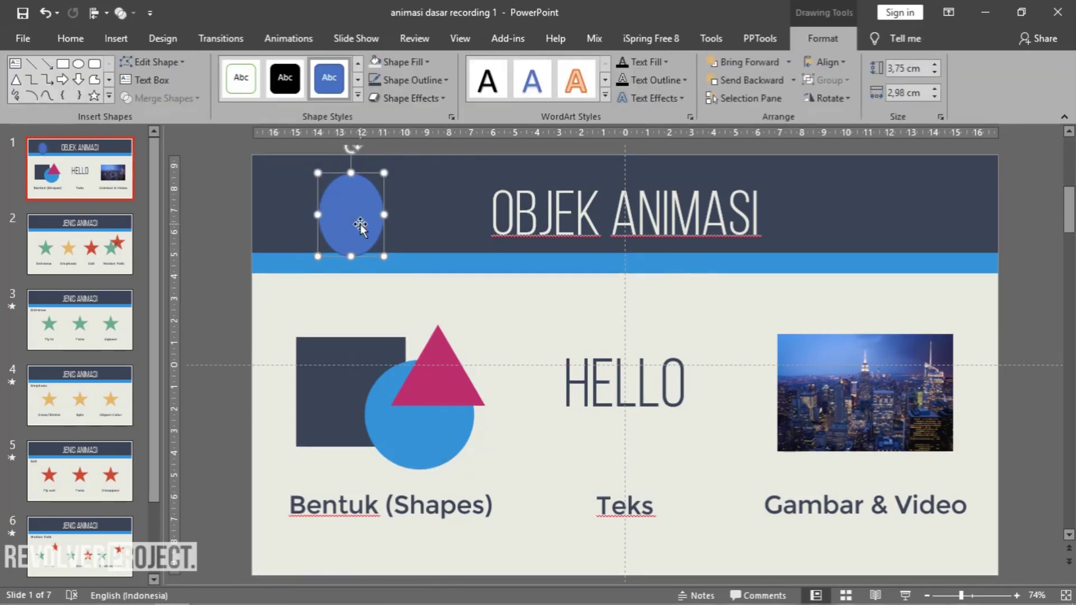
Step: Fill the oval green with no outline and move it onto the blue bar, then delete it
left_click(399, 62)
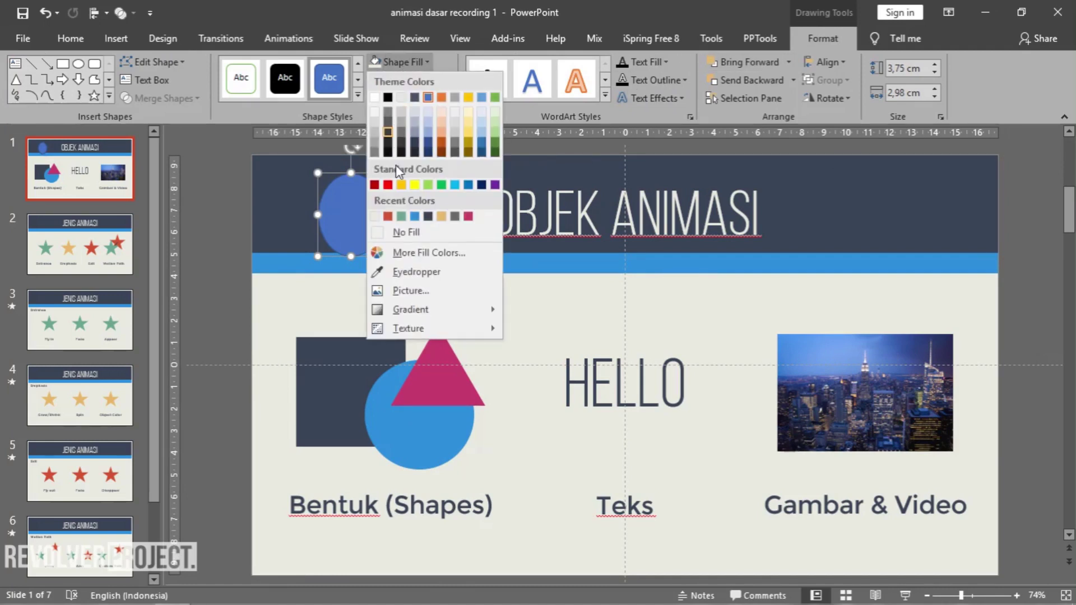
left_click(401, 216)
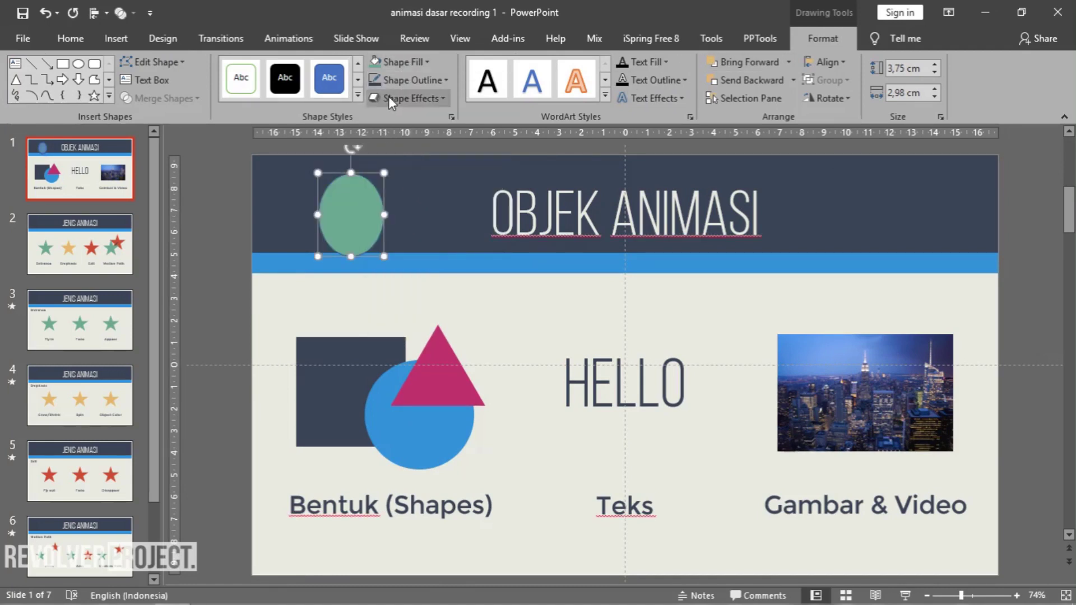
left_click(412, 81)
left_click(405, 254)
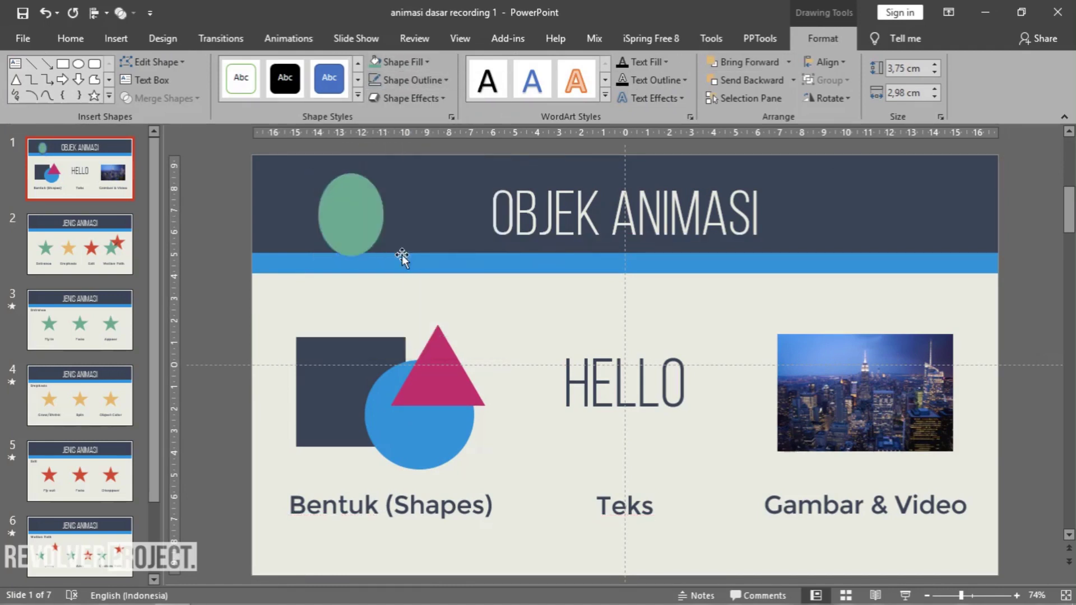
left_click_drag(354, 211, 361, 236)
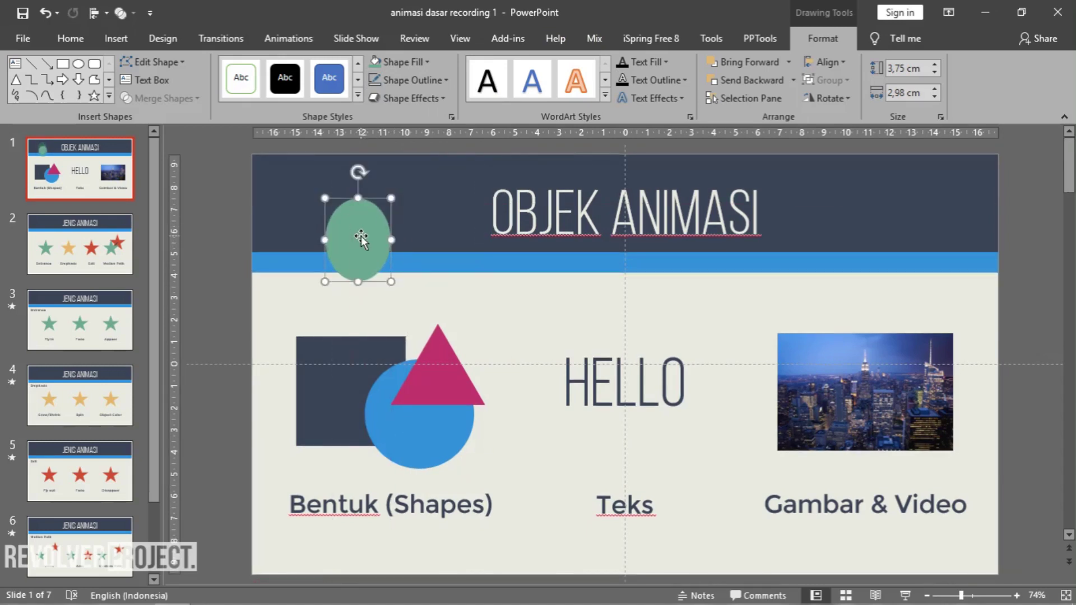
key("Delete")
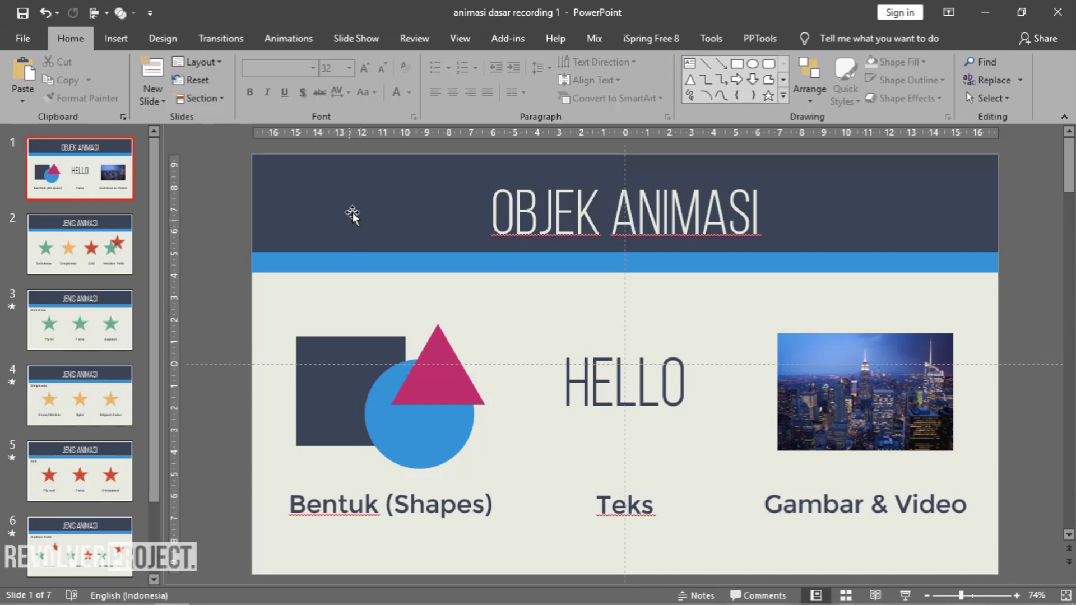
Step: Draw a test text box at the top-left, type and erase 'kjh', then discard it
left_click(116, 38)
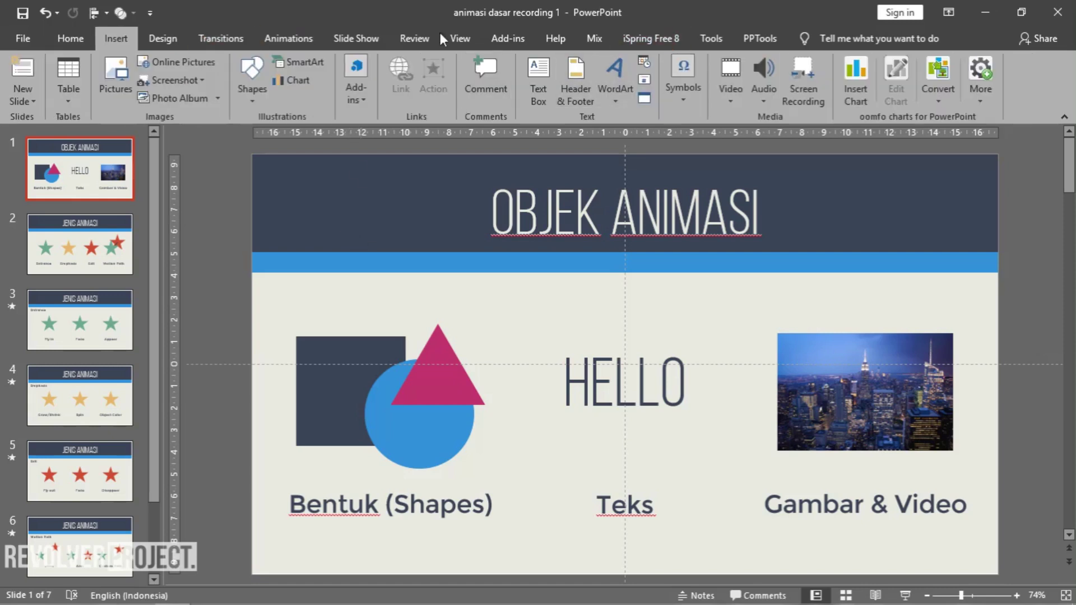
left_click(538, 79)
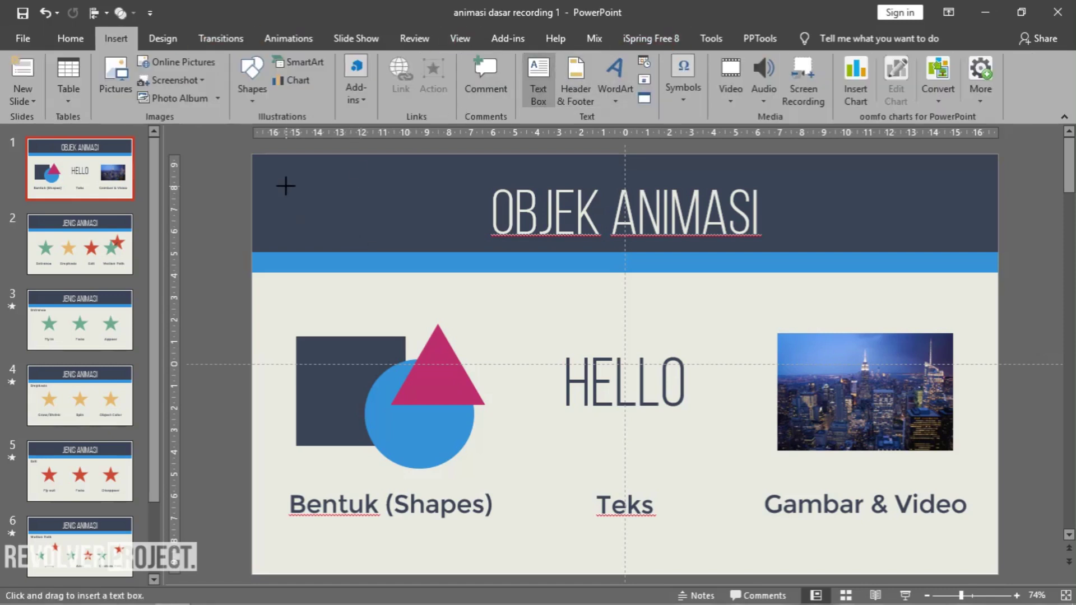
left_click_drag(286, 187, 423, 284)
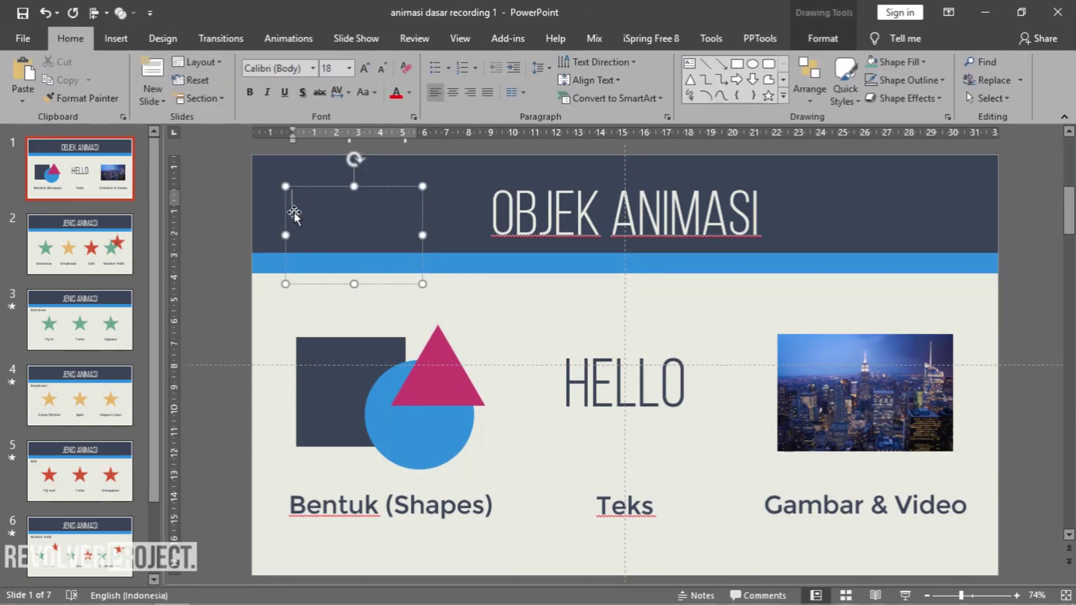
type("kjh")
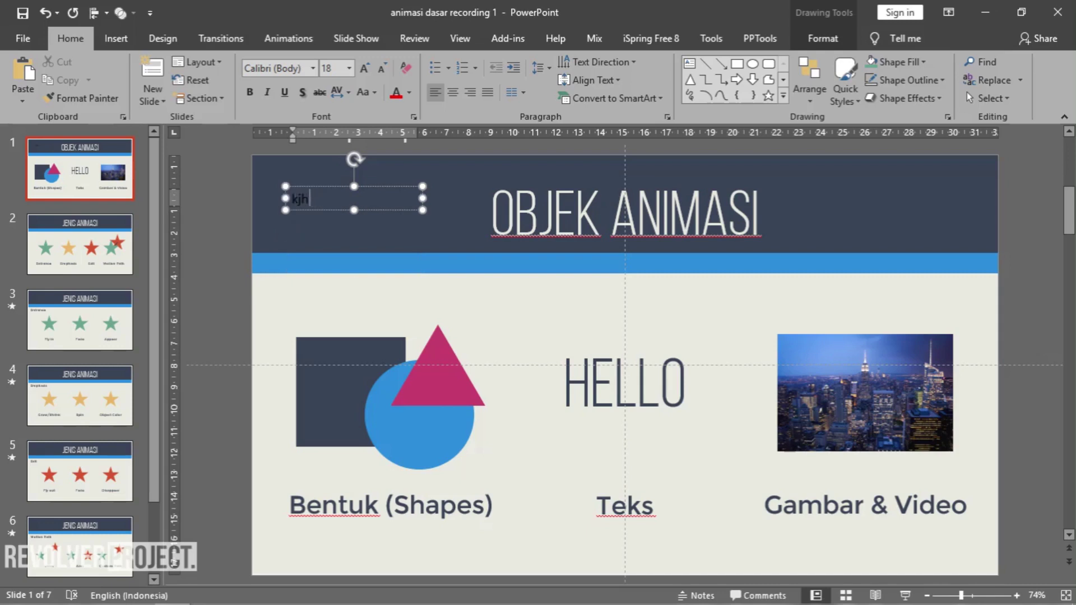
key("BackSpace")
key("BackSpace")
key("BackSpace")
left_click(326, 158)
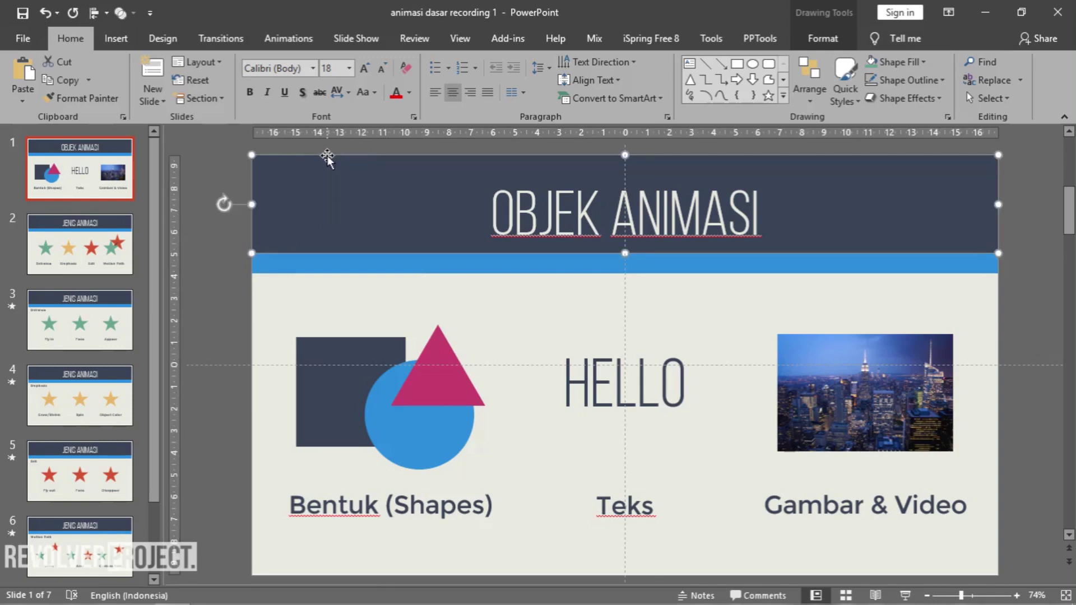
left_click(207, 242)
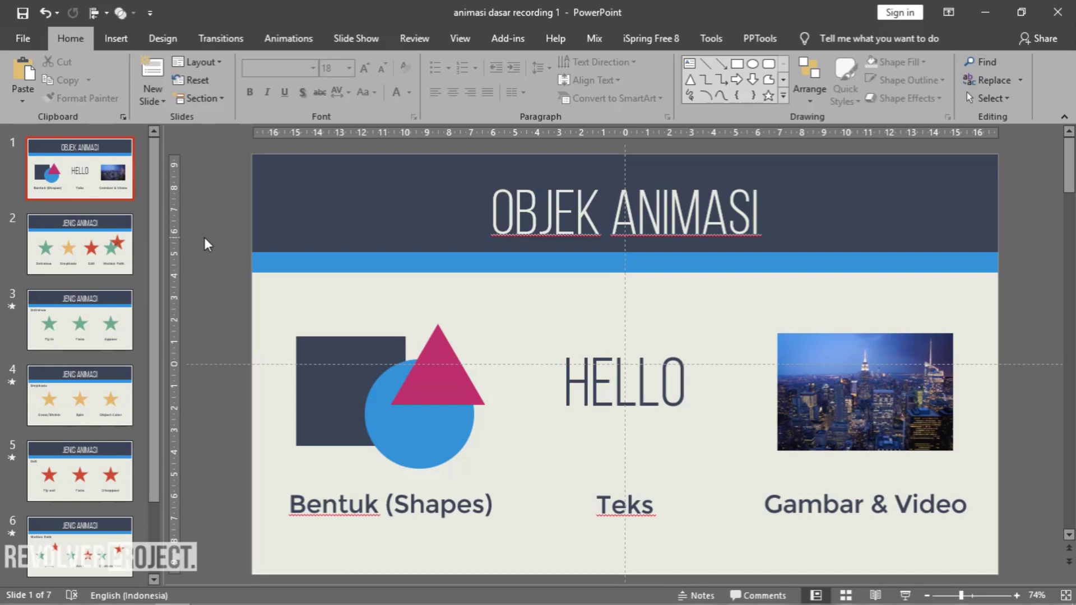
Step: Insert the 640px YouTube icon picture file onto the title slide
left_click(116, 38)
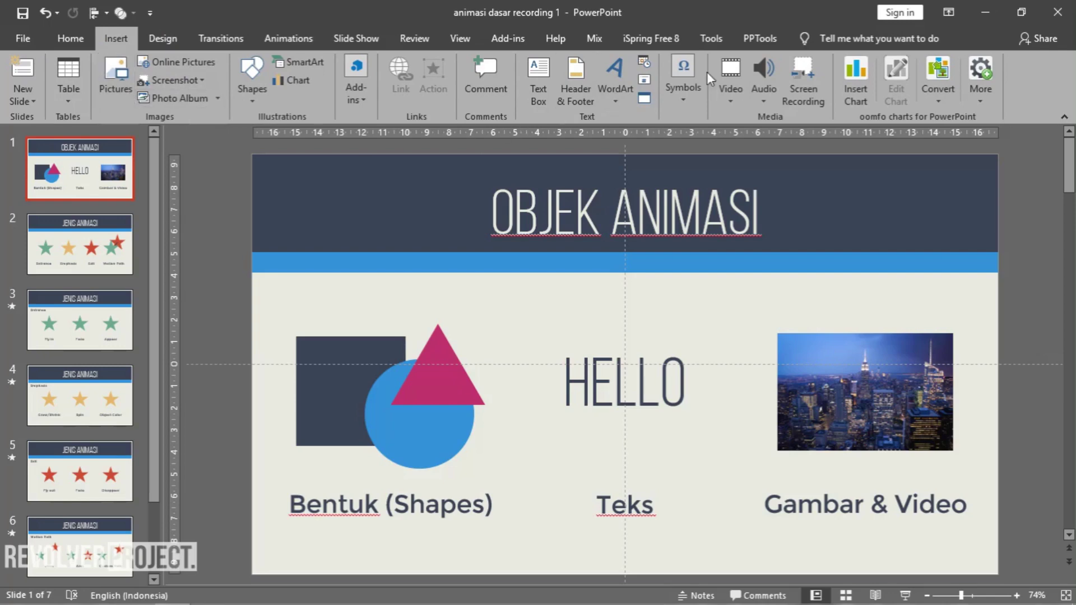
left_click(112, 85)
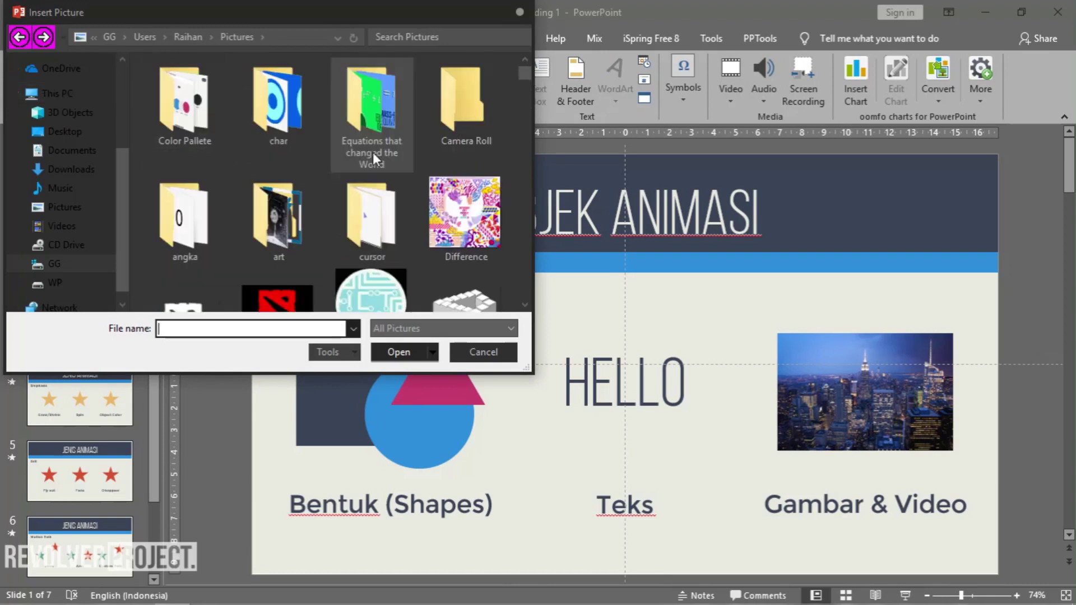
scroll(309, 156, "down", 1)
scroll(297, 196, "down", 2)
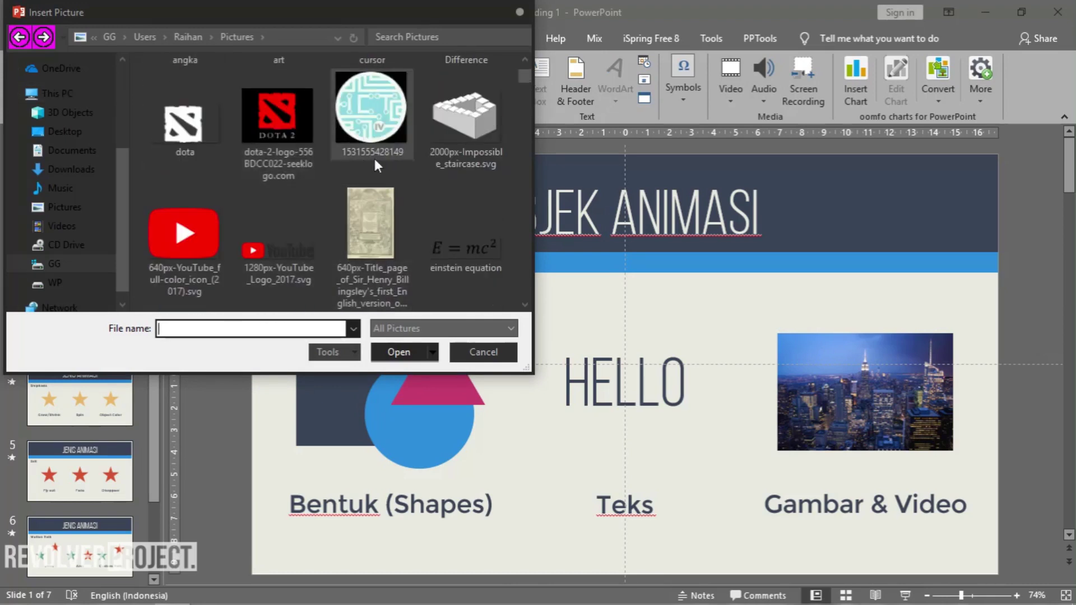
scroll(386, 206, "down", 1)
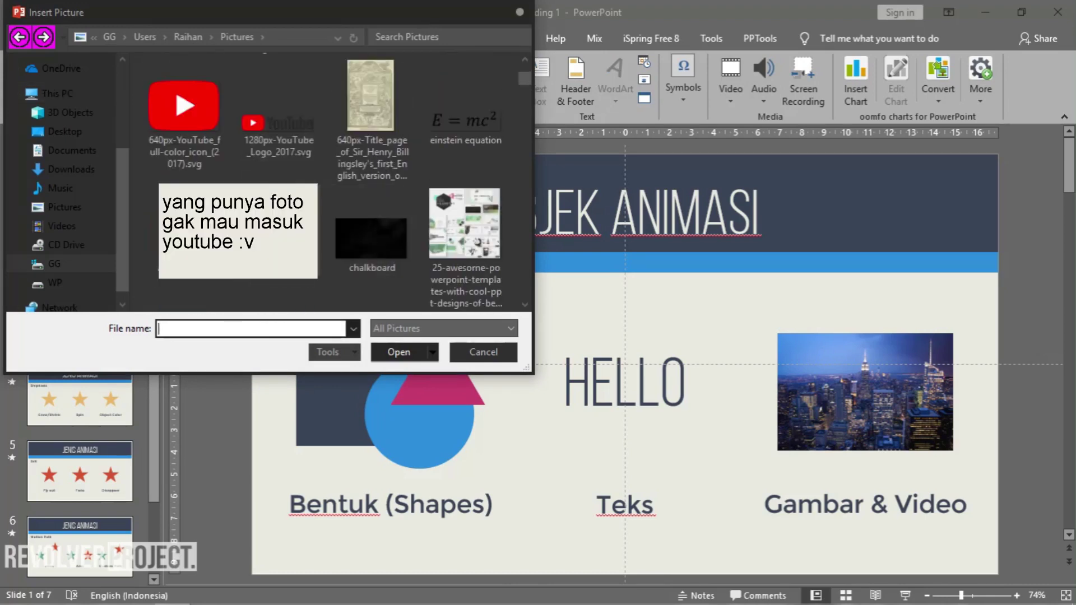
left_click(185, 112)
left_click(399, 352)
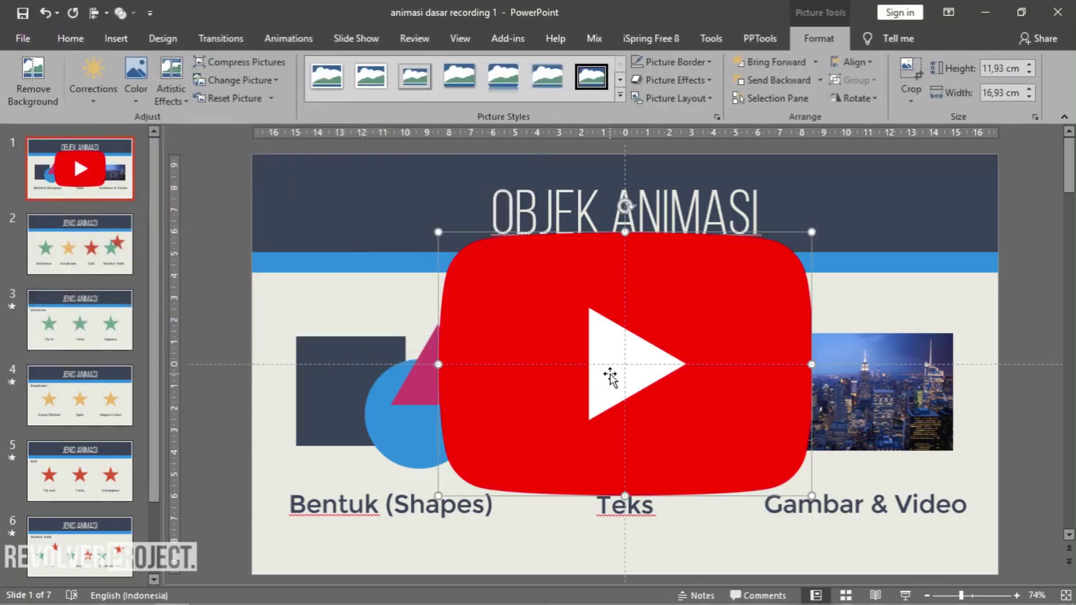
Step: Move the YouTube icon over the left shapes and resize it to about 8.76 × 12.42 cm
left_click_drag(607, 377, 477, 384)
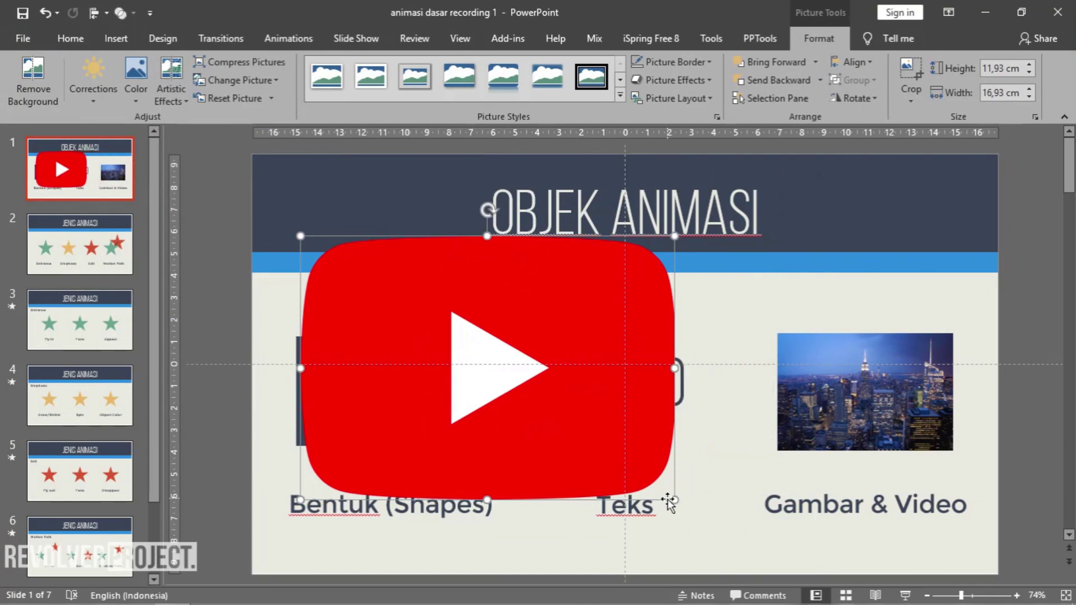
mouse_move(674, 500)
left_mouse_down()
mouse_move(430, 315)
mouse_move(553, 409)
mouse_move(594, 413)
left_mouse_up()
mouse_move(452, 262)
left_mouse_down()
mouse_move(430, 235)
mouse_move(496, 283)
left_mouse_up()
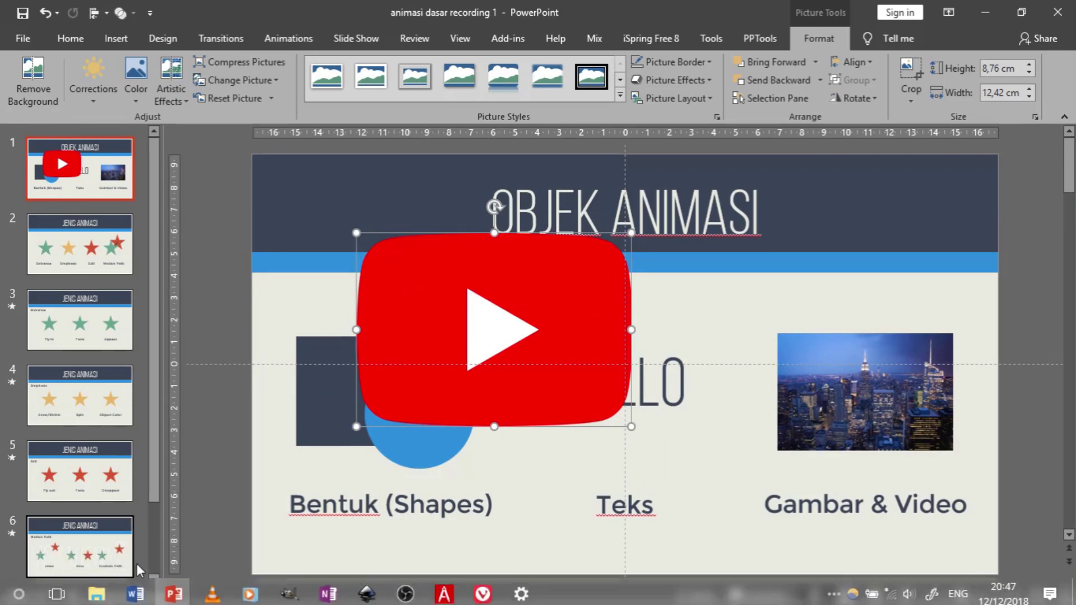
left_click(96, 589)
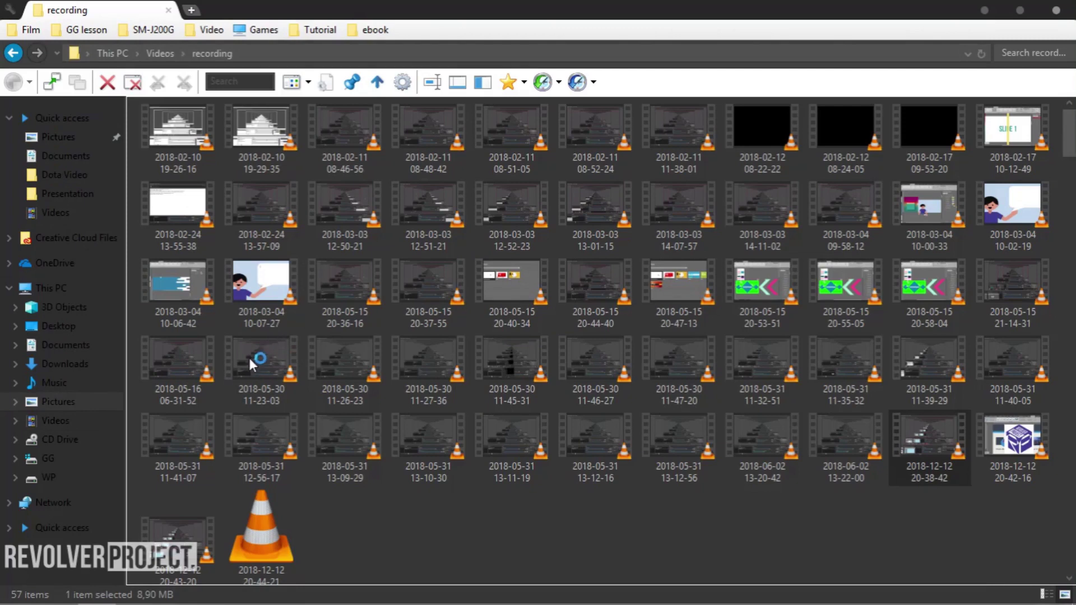
scroll(370, 476, "down", 2)
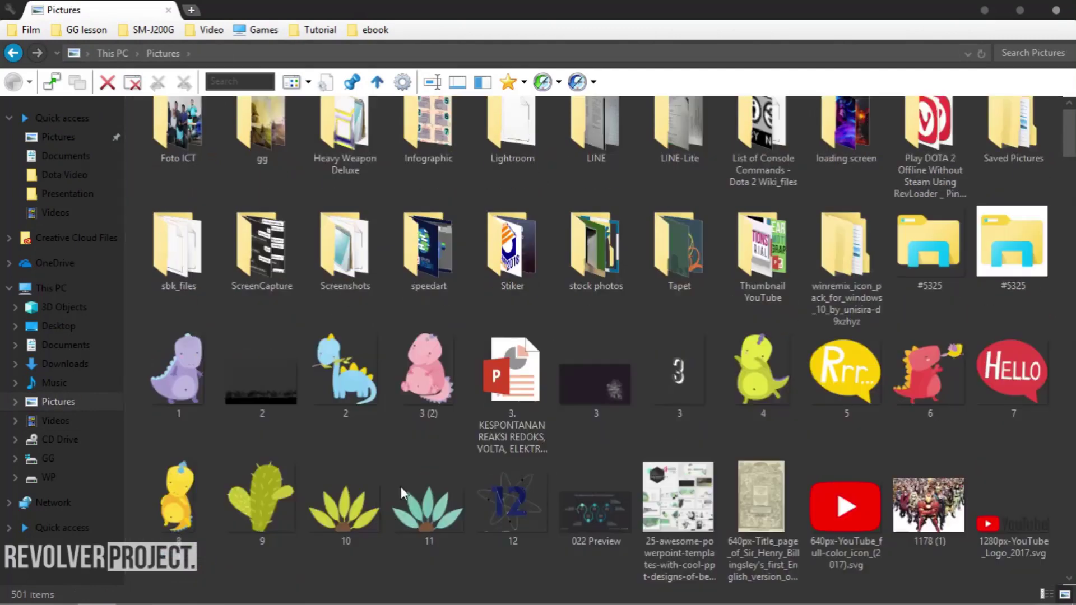
left_click(346, 395)
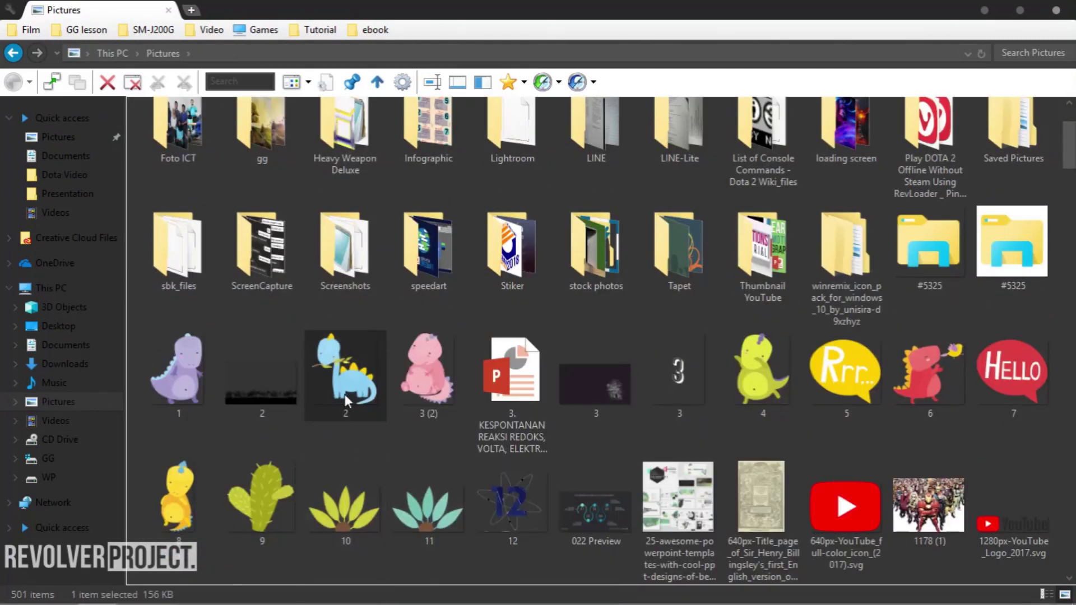
left_click_drag(344, 395, 173, 590)
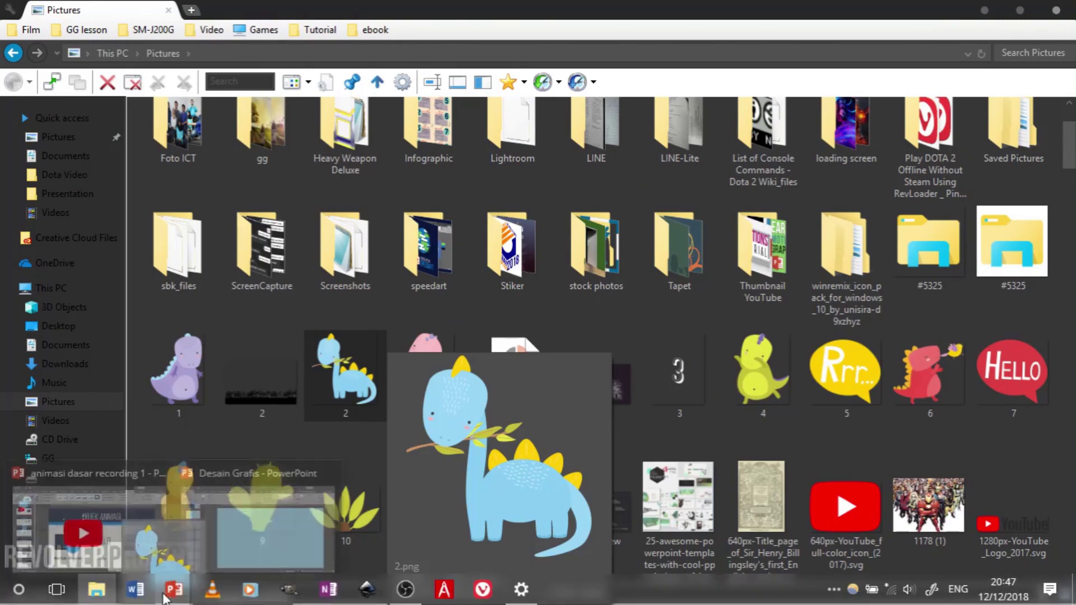
mouse_move(170, 585)
left_mouse_down()
mouse_move(130, 518)
mouse_move(760, 322)
left_mouse_up()
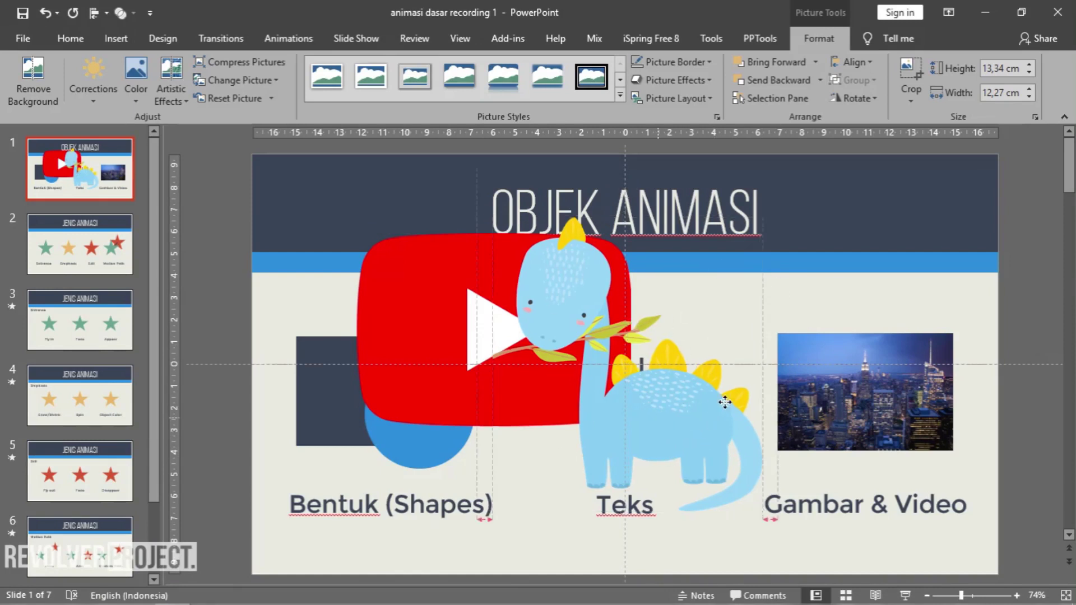
key("ctrl+z")
key("ctrl+z")
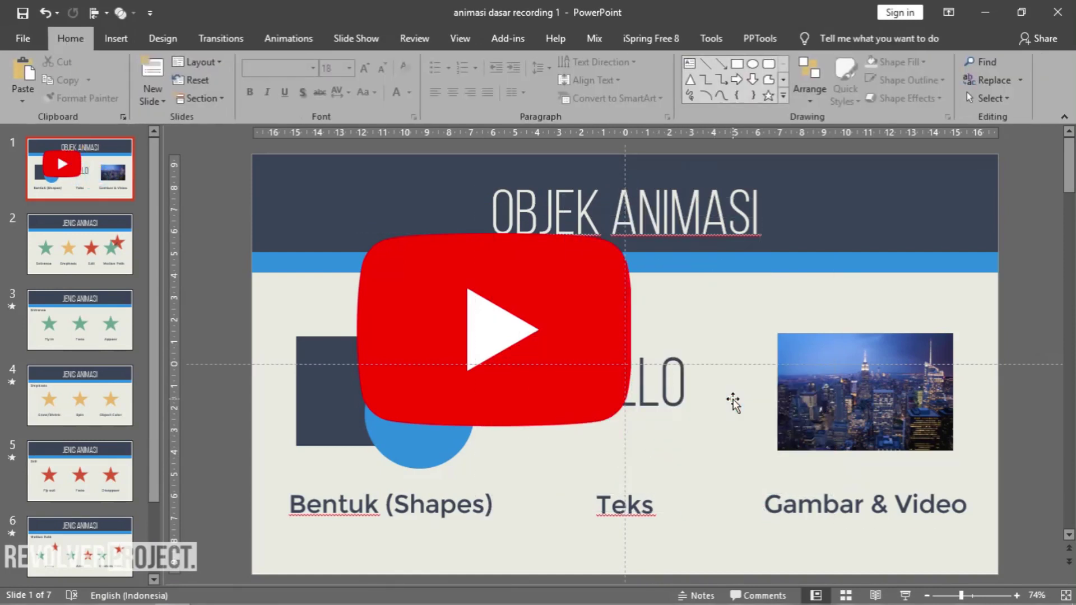
Step: Delete the YouTube logo, then go to slide 3 'Entrance' and select the Fly in star
left_click(569, 369)
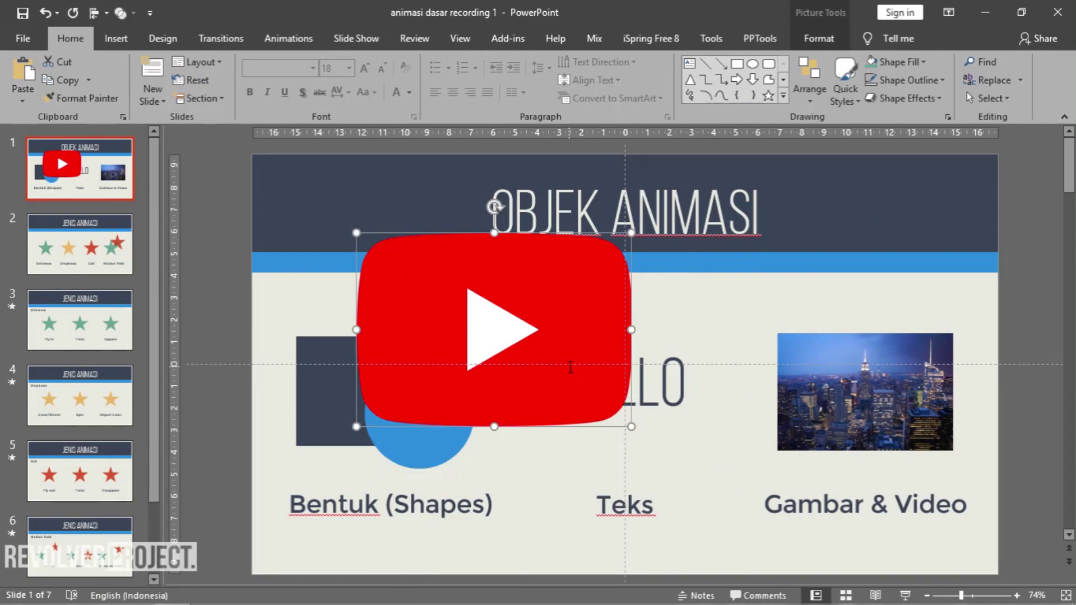
key("Delete")
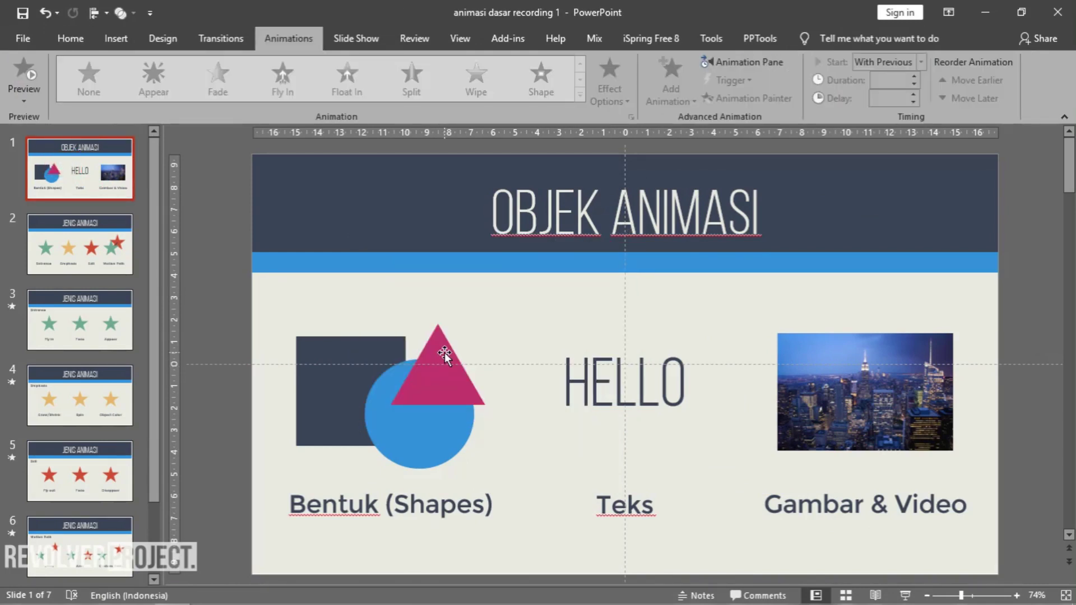
left_click(36, 263)
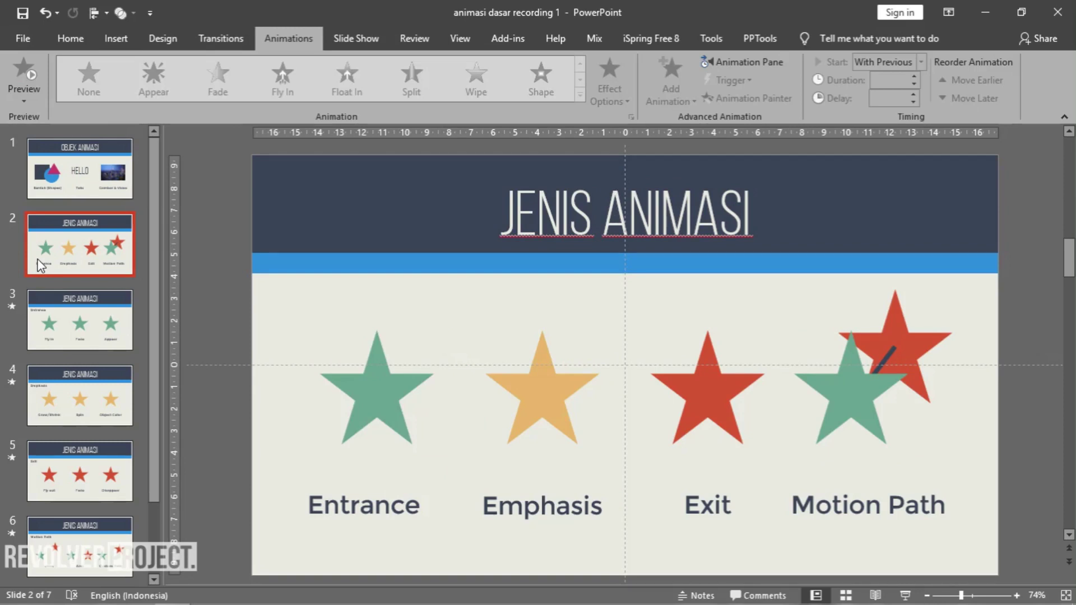
left_click(34, 303)
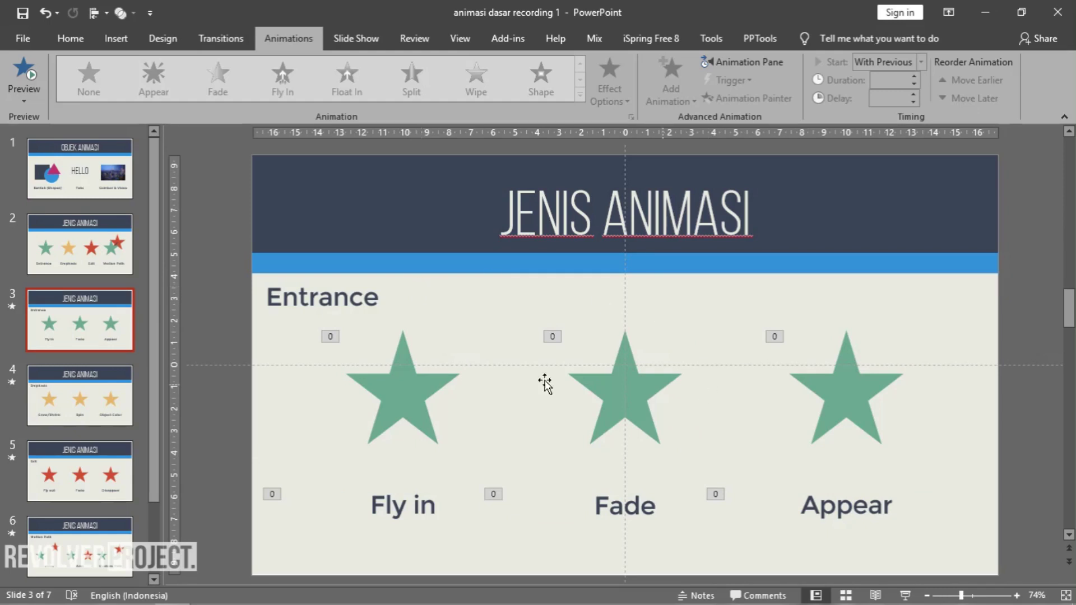
left_click(426, 386)
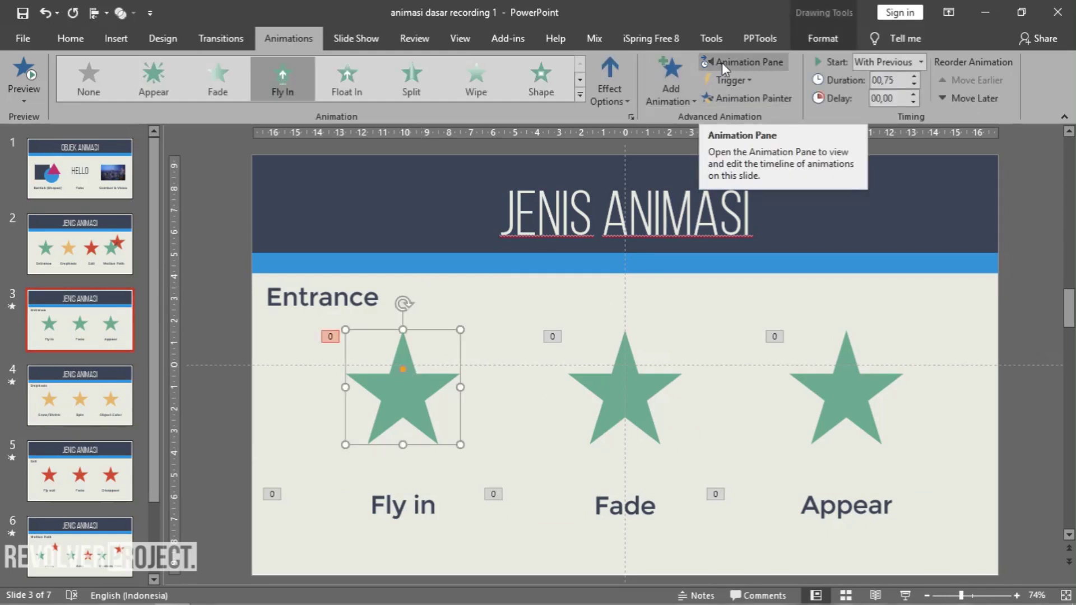
Step: Browse the More Entrance Effects list from Add Animation and close it without changes
left_click(673, 90)
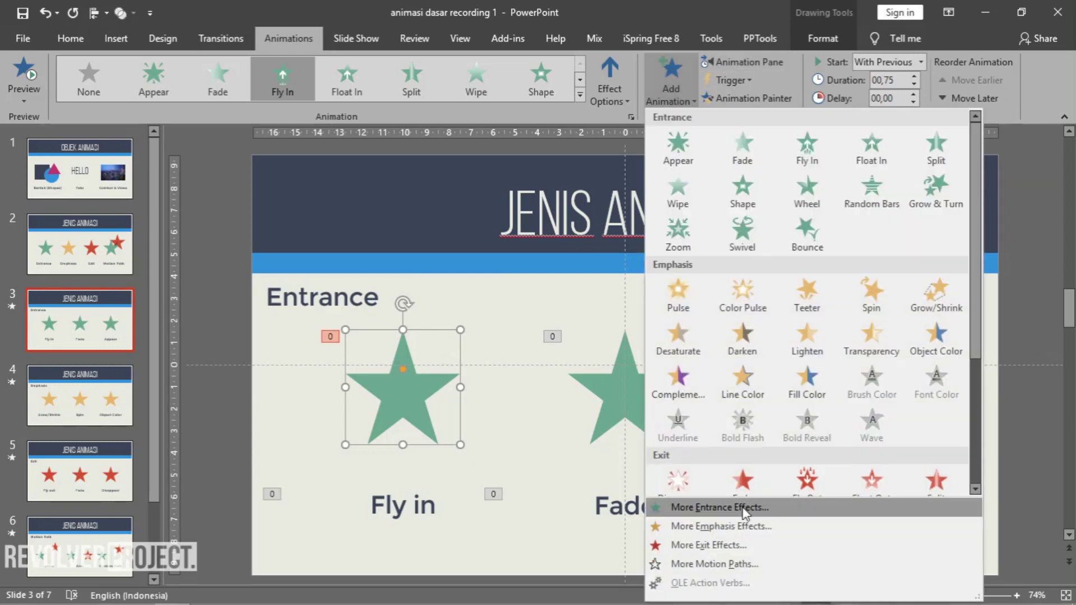
left_click(720, 507)
scroll(538, 241, "down", 3)
scroll(536, 264, "down", 1)
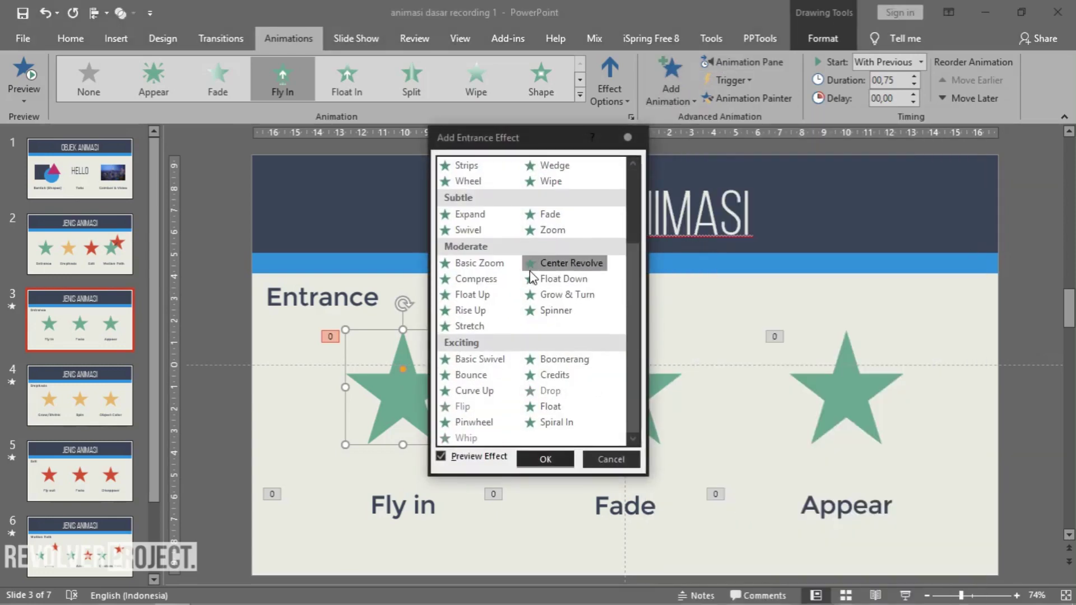
scroll(531, 277, "up", 5)
key("Escape")
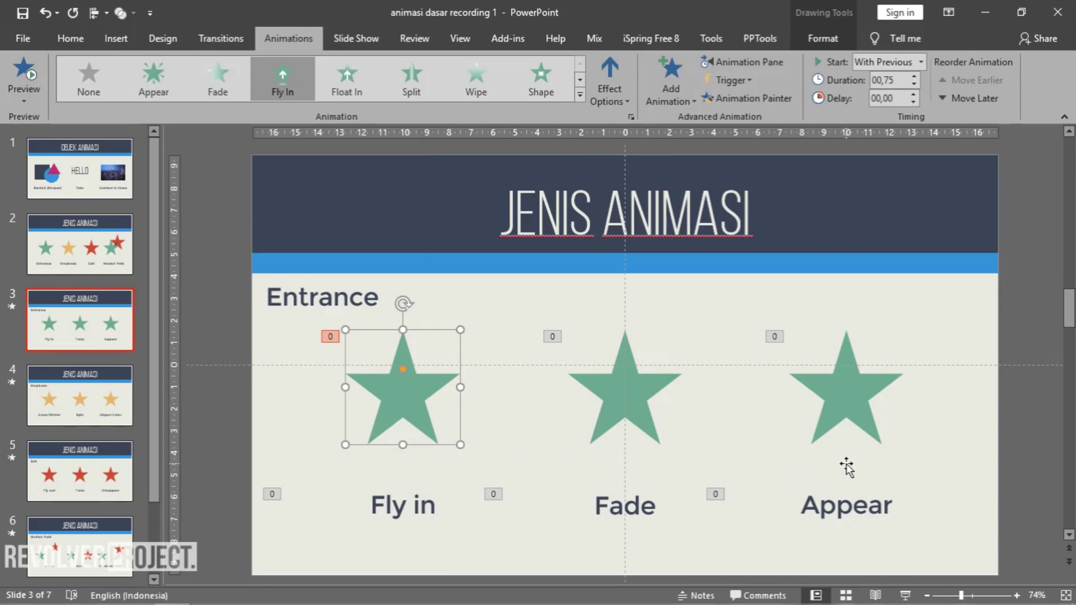
Step: Preview the Entrance slide as a slide show, then scroll down to slide 4 'Emphasis'
left_click(905, 595)
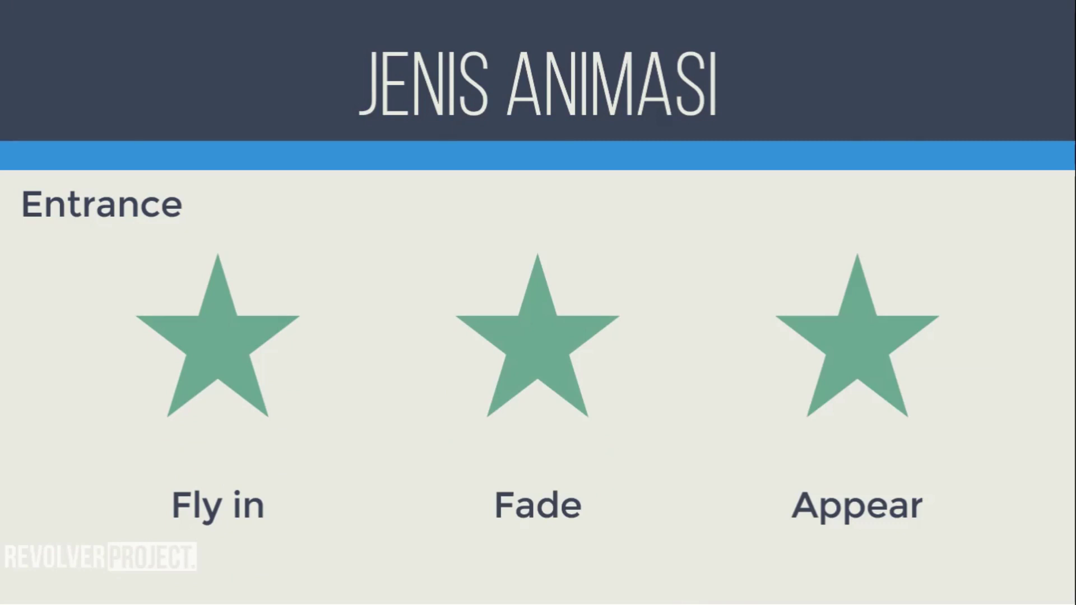
key("Escape")
scroll(241, 566, "down", 1)
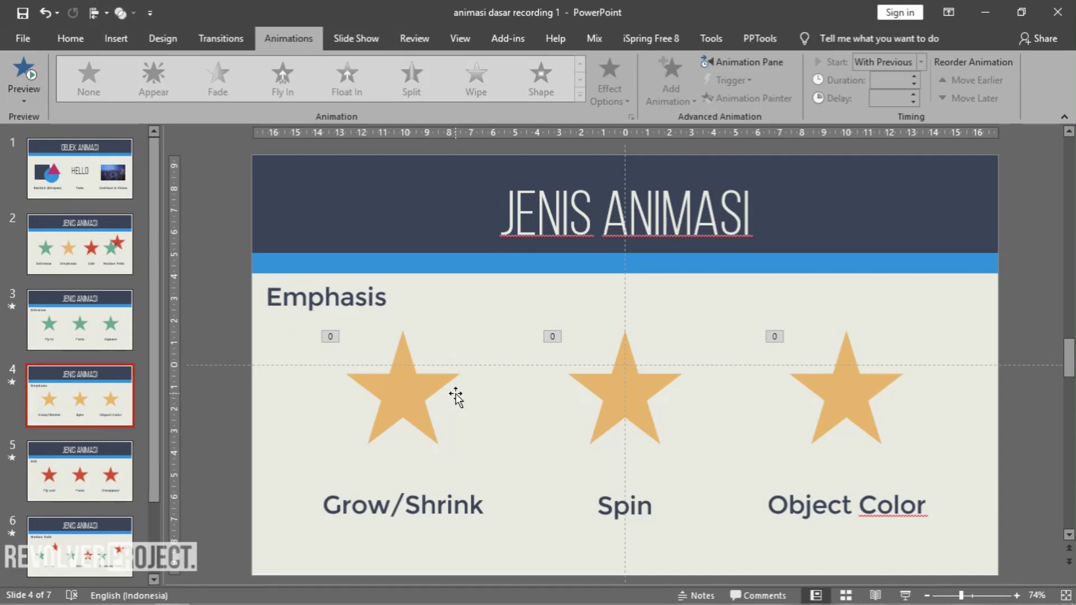
Step: With the Grow/Shrink star selected, browse More Emphasis Effects and close the list unchanged
left_click(409, 379)
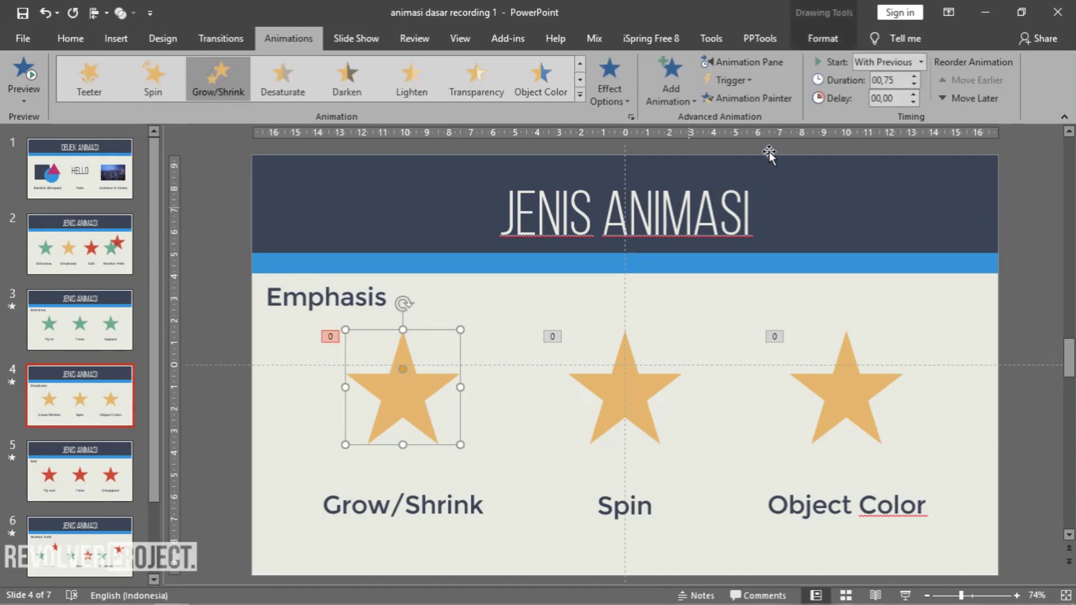
left_click(667, 74)
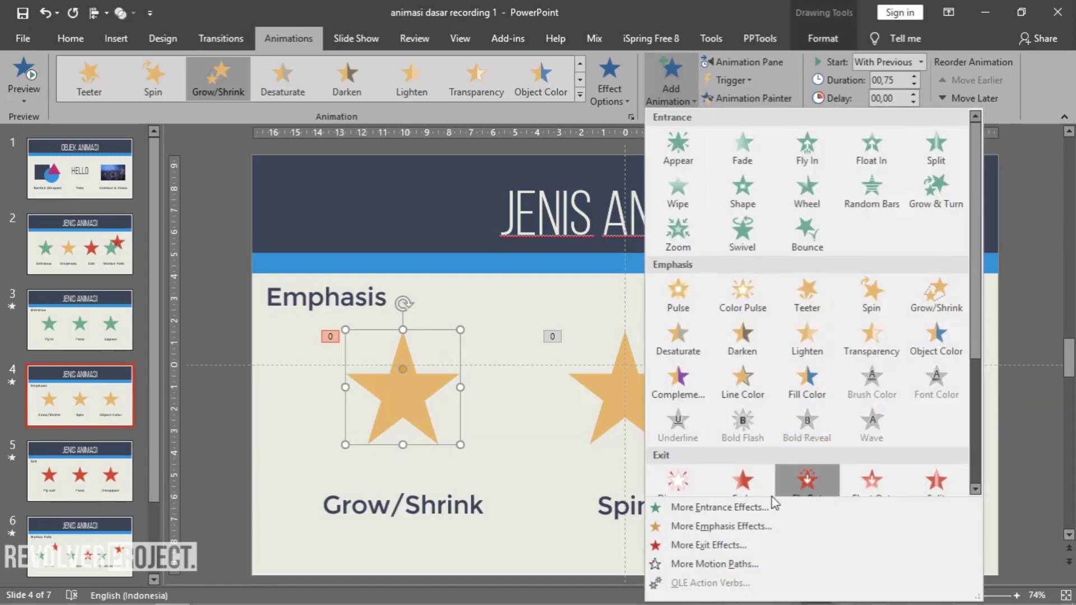
left_click(721, 527)
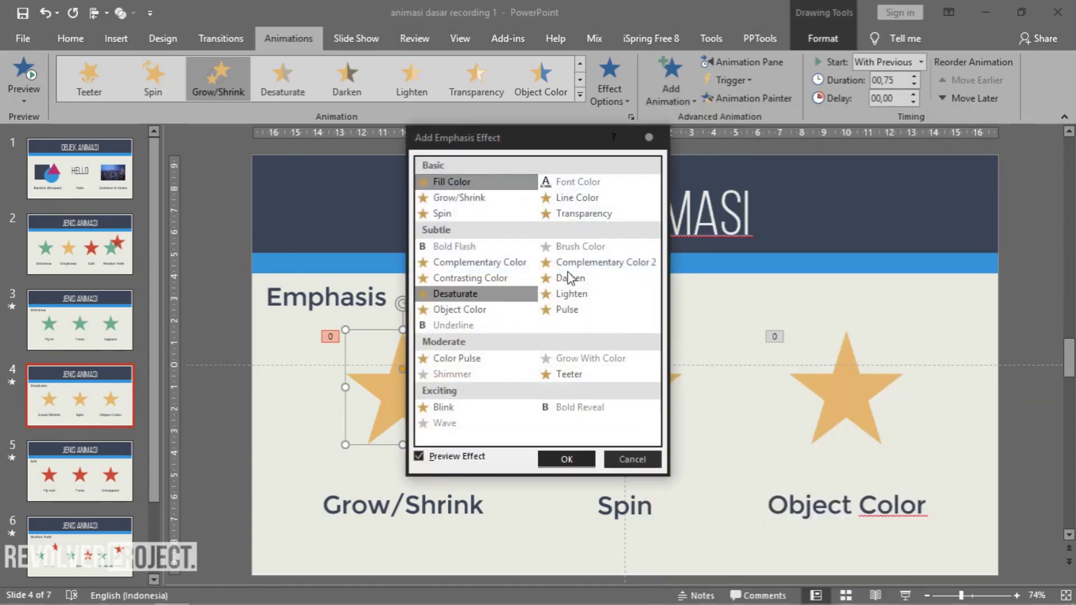
left_click(633, 466)
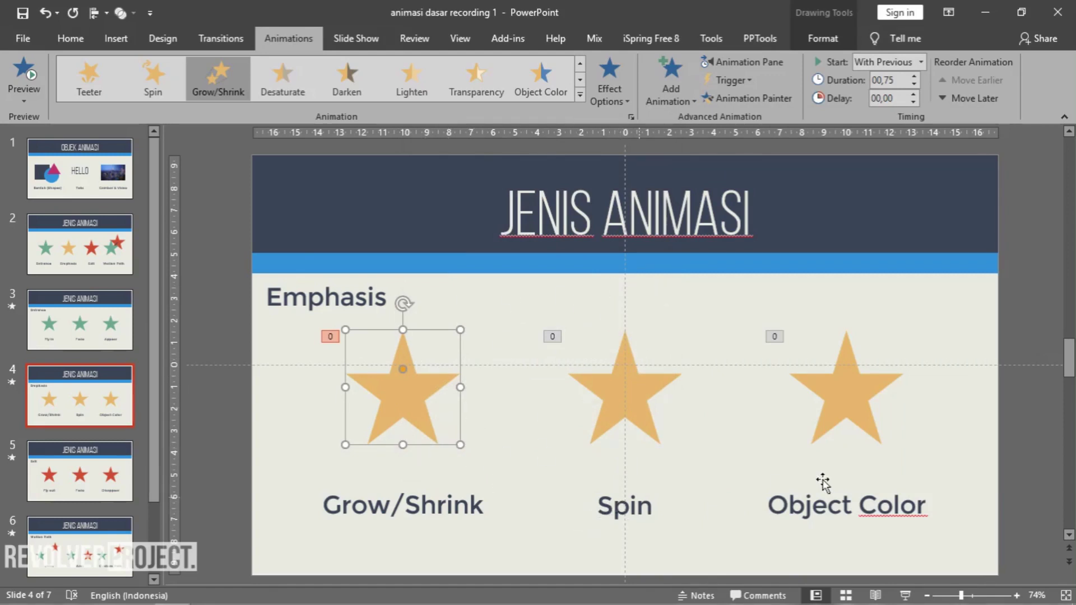
Step: Preview the Emphasis slide as a slide show, then go to slide 5 'Exit'
left_click(905, 596)
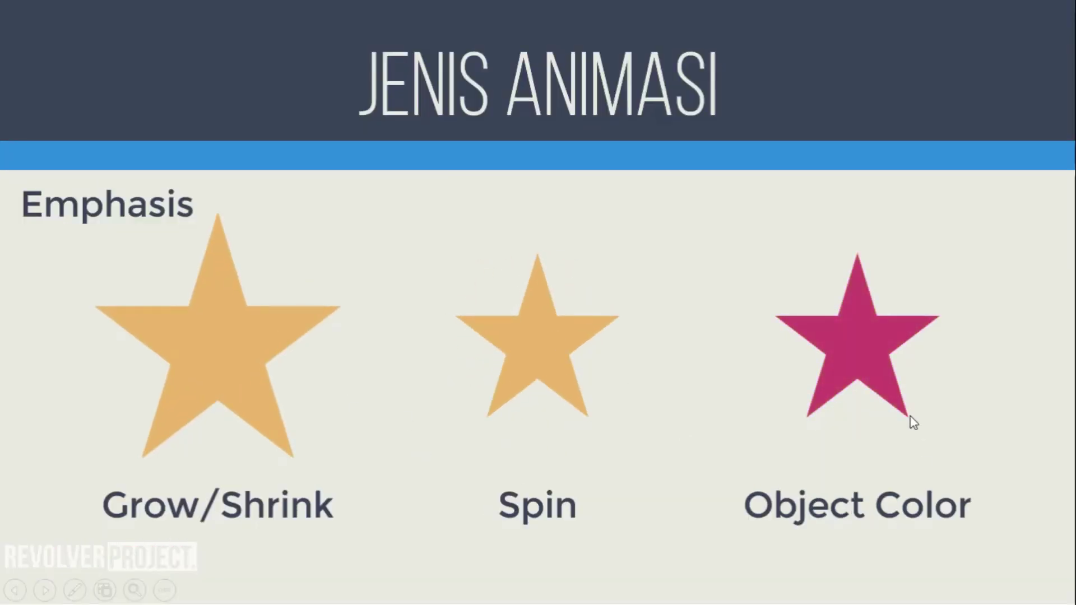
key("Escape")
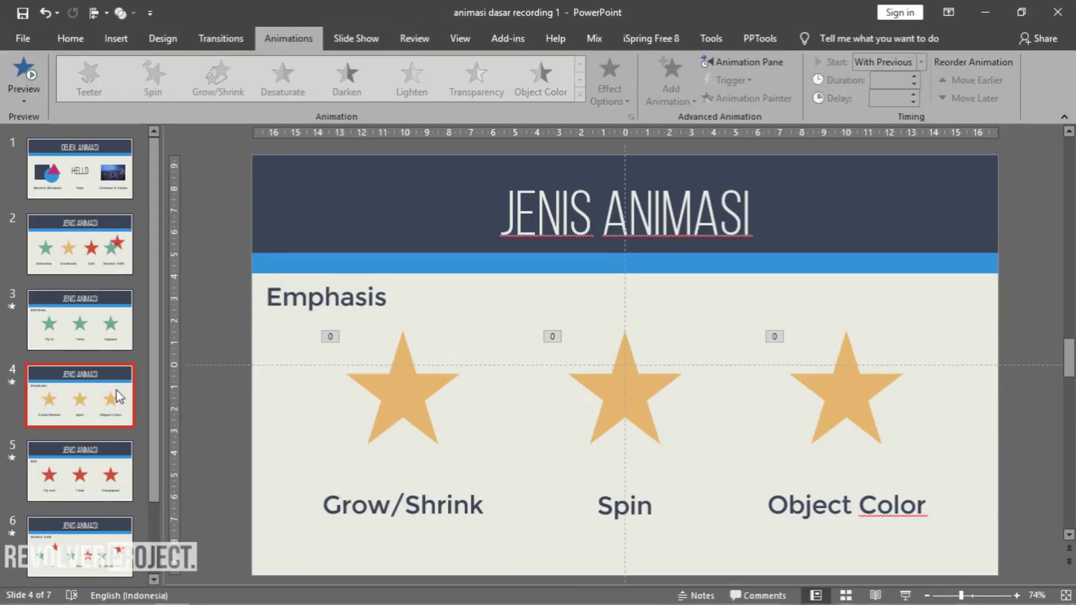
left_click(98, 473)
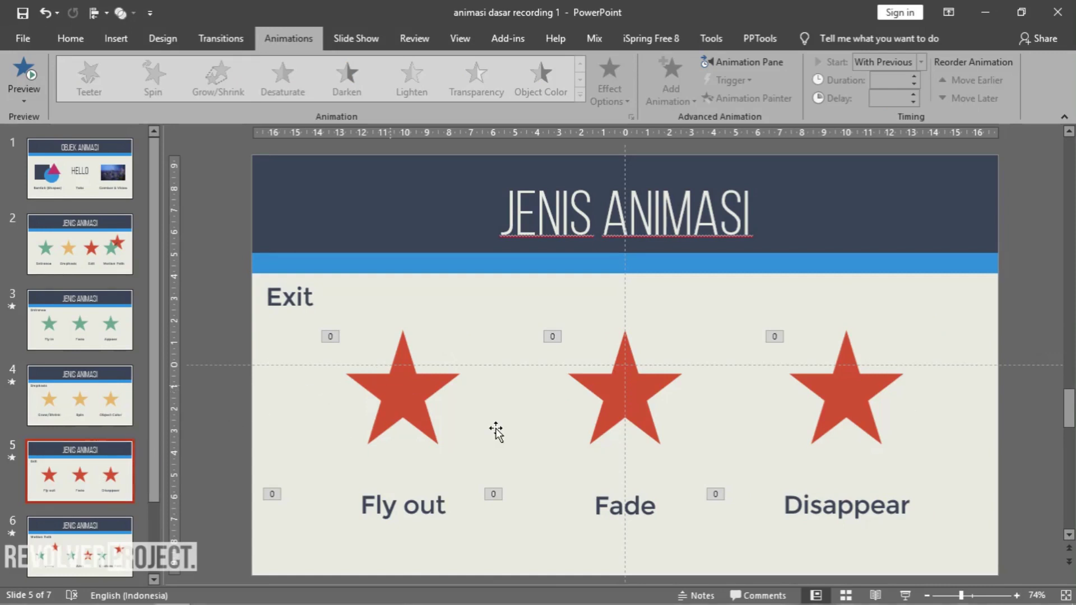
left_click(612, 407)
left_click(659, 87)
scroll(691, 431, "down", 5)
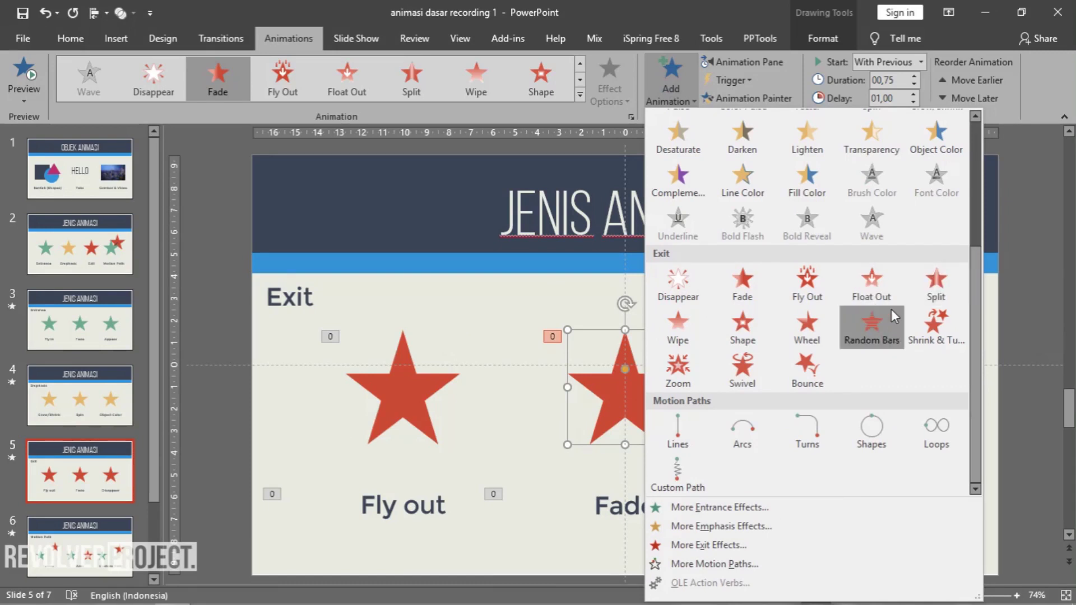
left_click(522, 387)
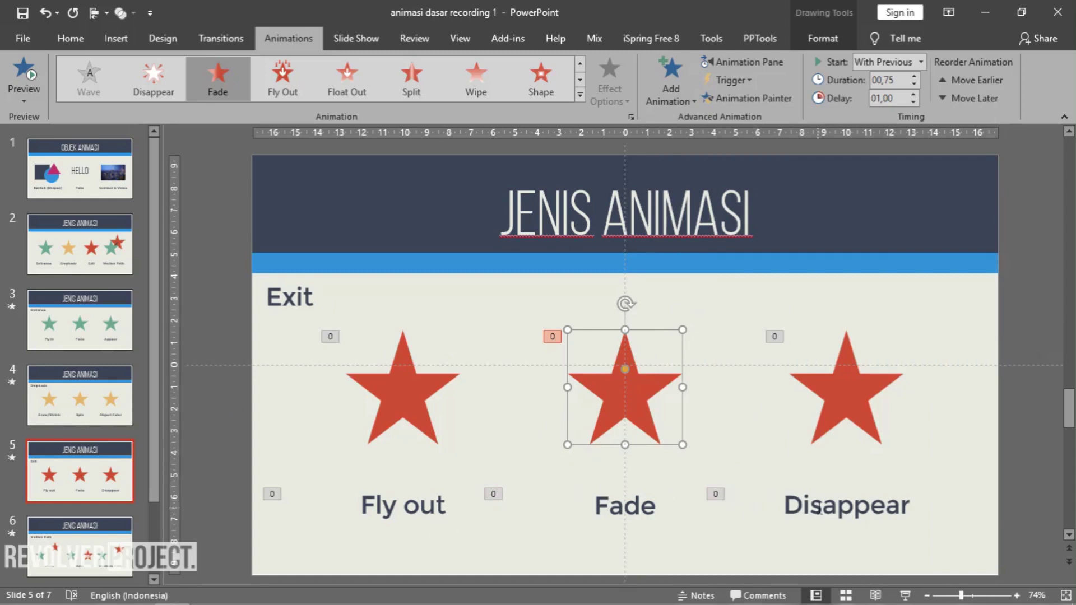
left_click(916, 598)
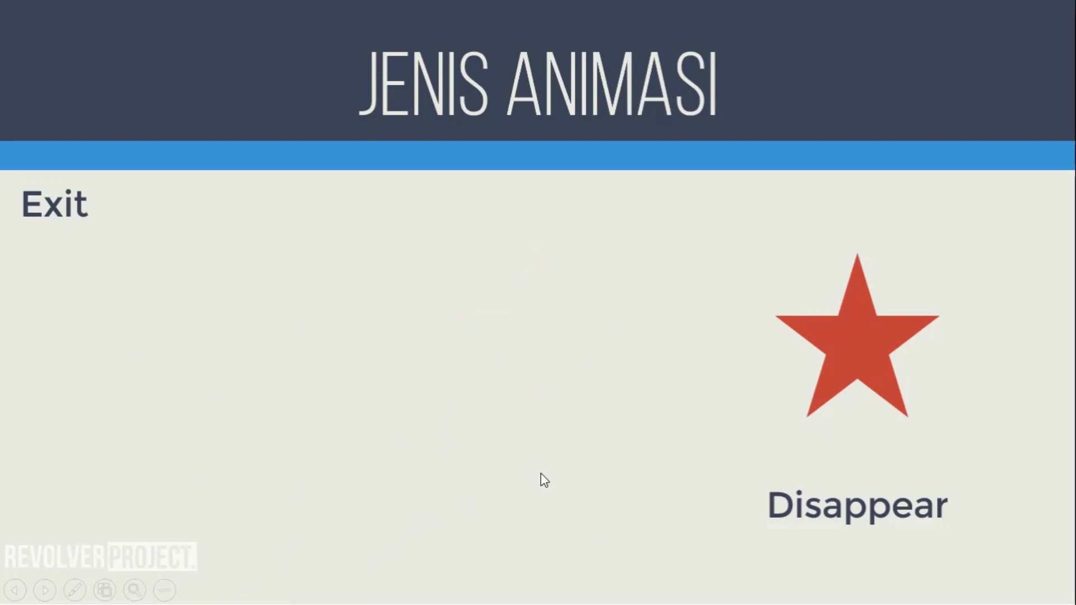
key("Escape")
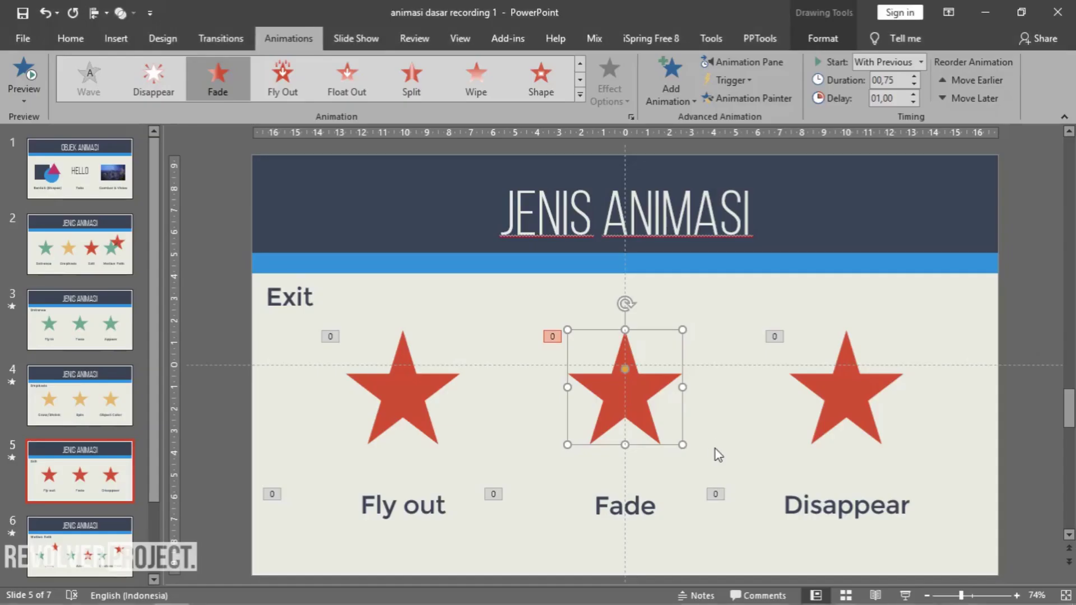
left_click(72, 337)
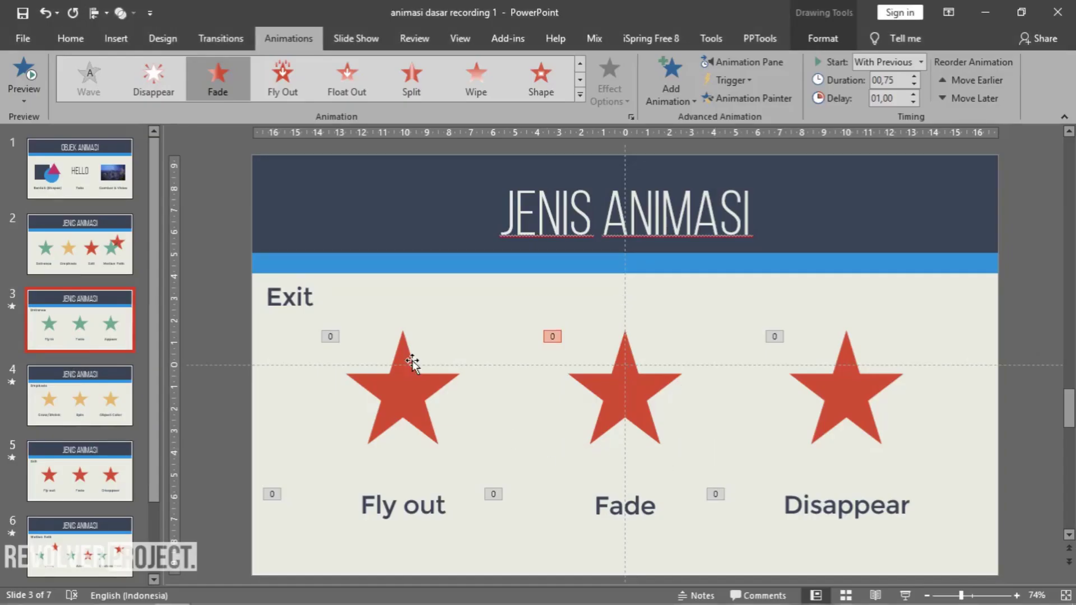
left_click(126, 468)
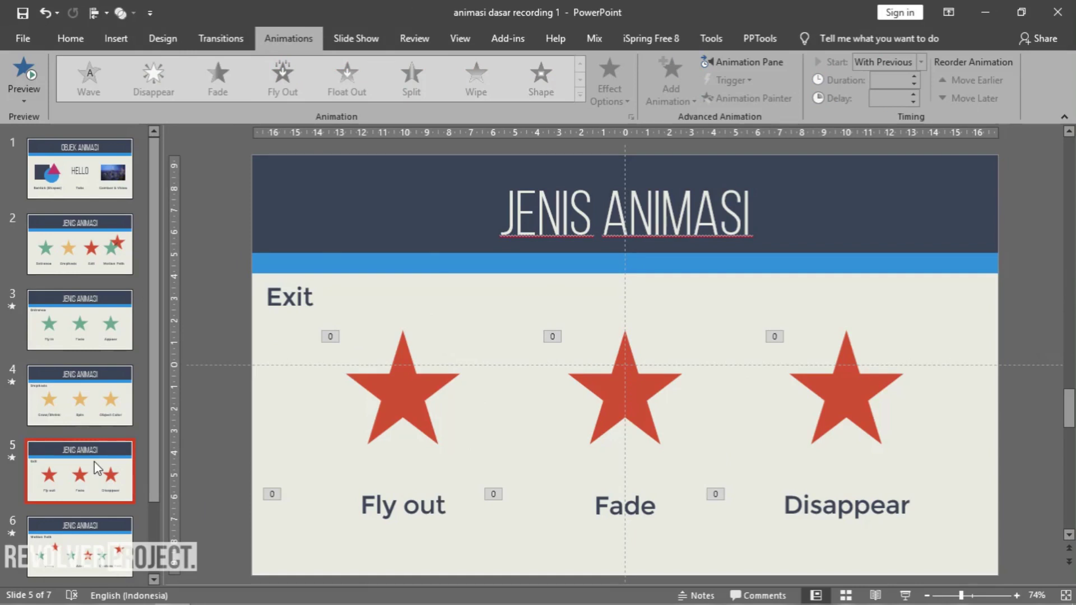
Step: On slide 6 'Motion Path', select the Arcs star and browse Add Animation without adding anything
left_click(85, 527)
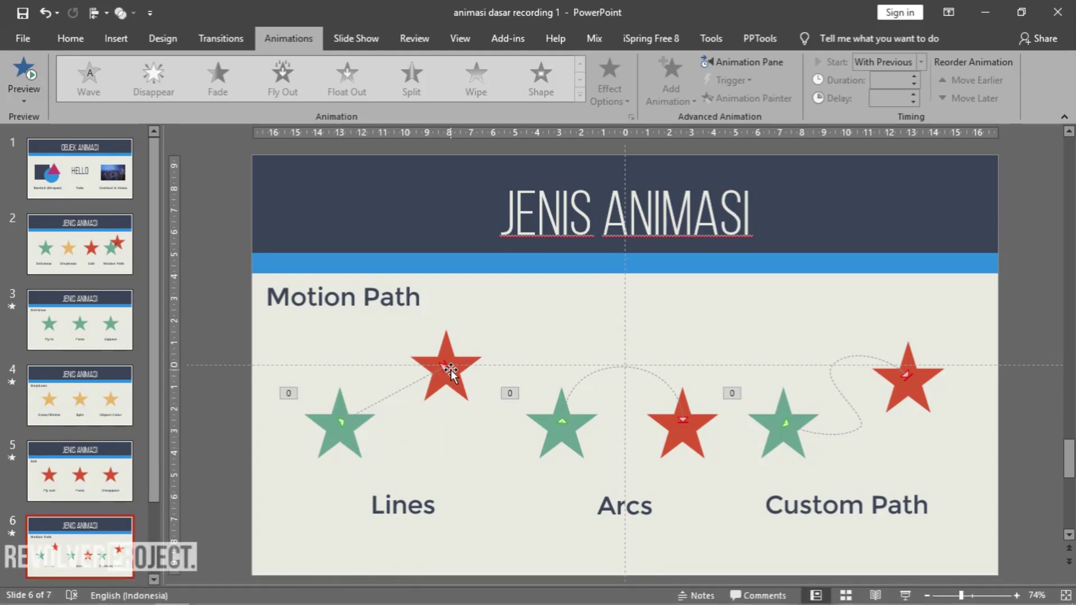
left_click(563, 440)
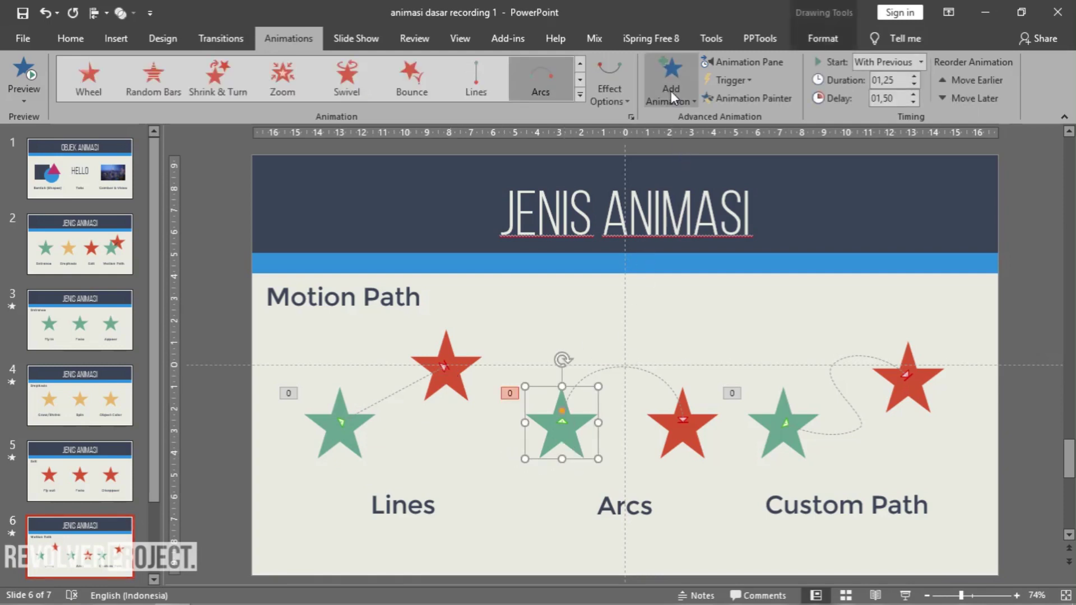
left_click(671, 91)
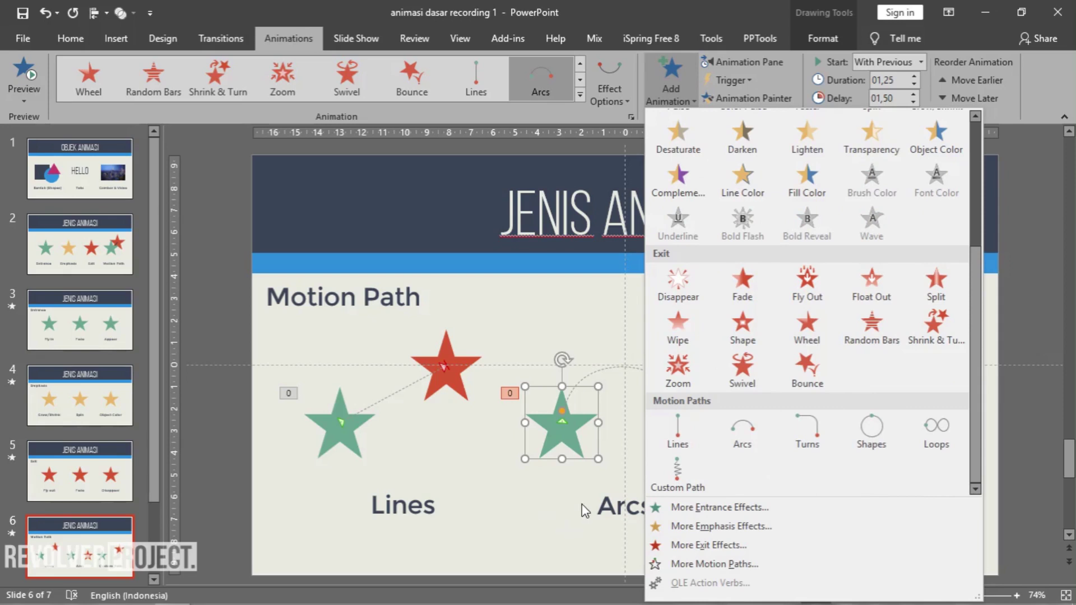
left_click(546, 531)
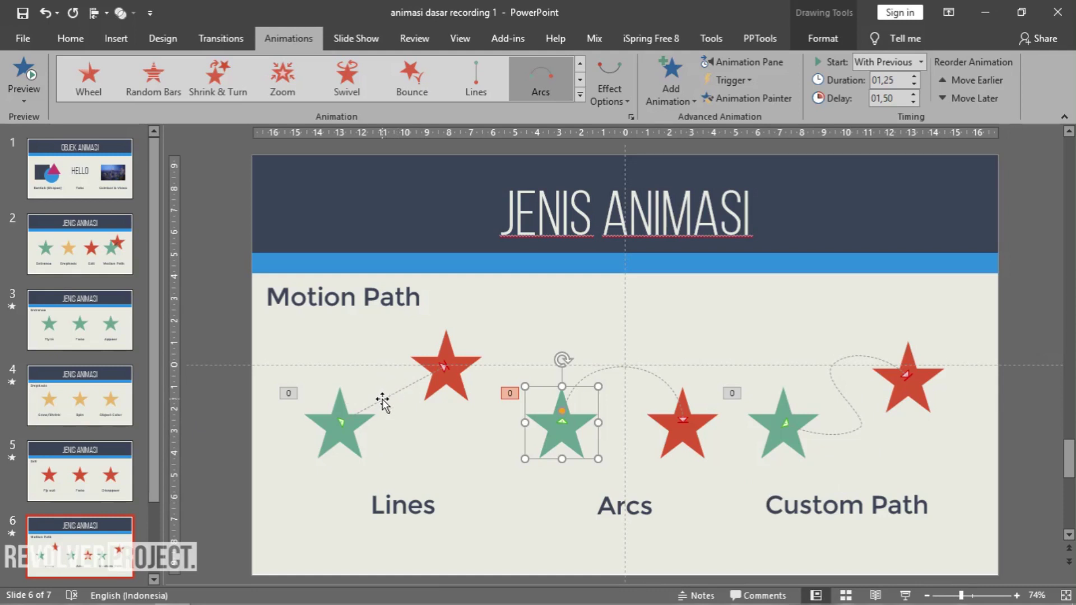
Step: Select the Motion Path slide thumbnail and show the Transitions tab
scroll(382, 402, "down", 3)
left_click(103, 459)
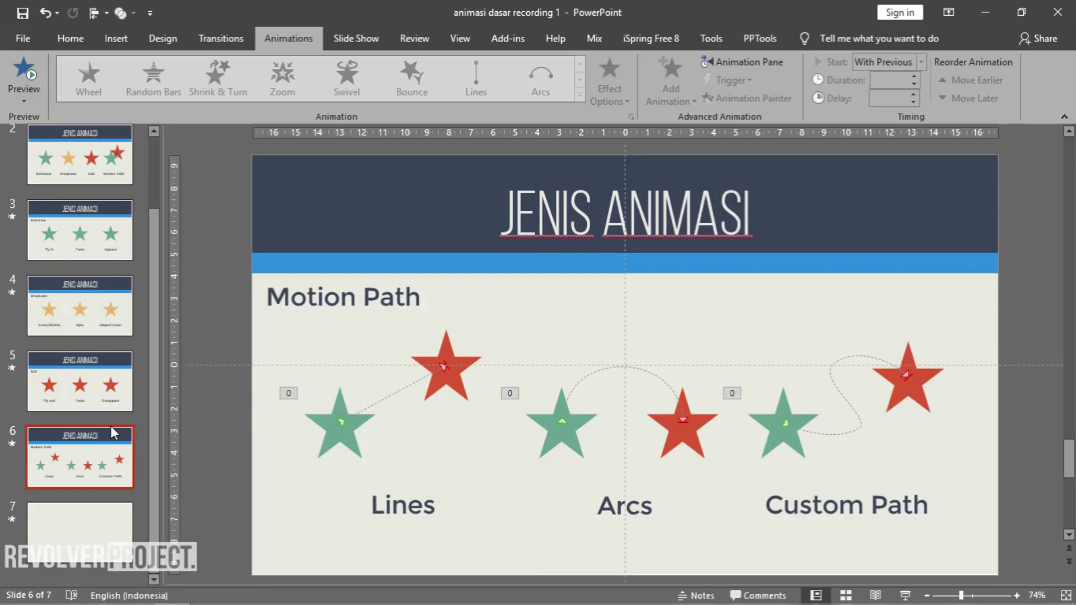
left_click(226, 43)
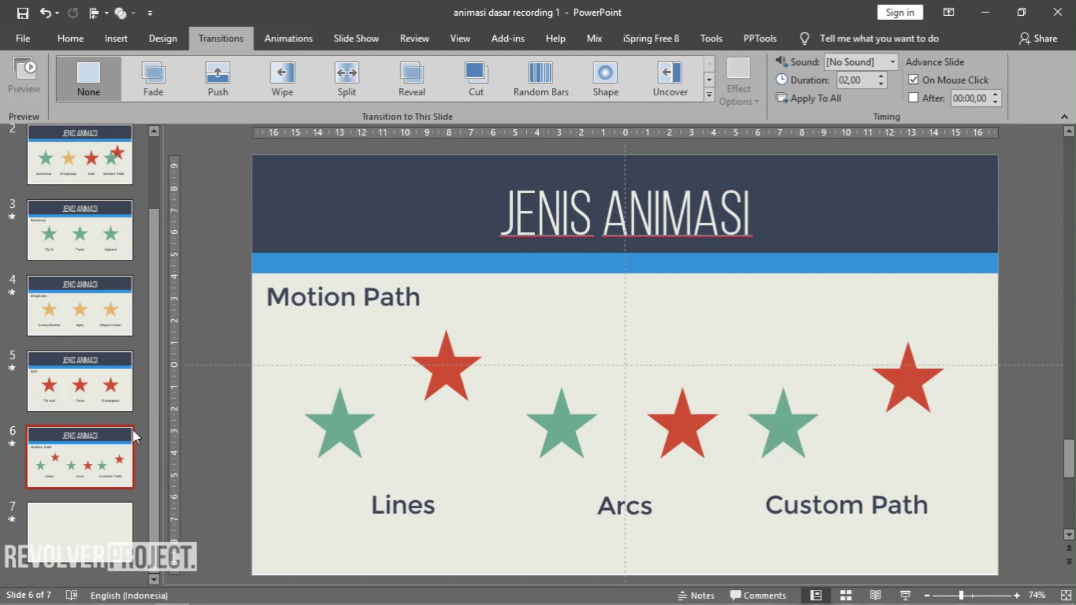
Step: Set slide 5 'Exit' transition to None, then move to blank slide 7
key("Up")
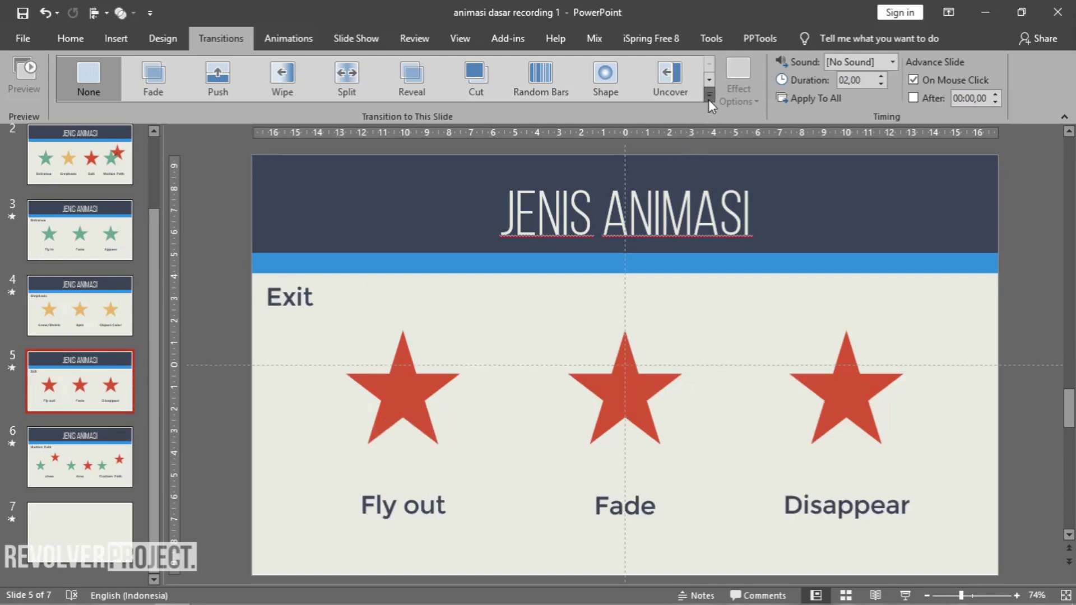
left_click(709, 99)
key("Escape")
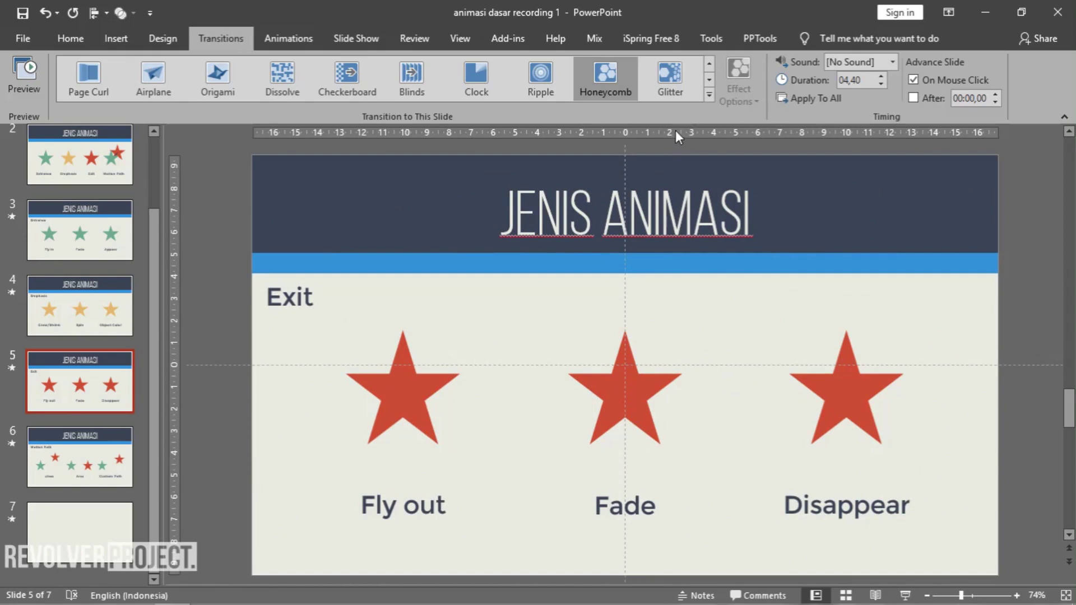
left_click(710, 95)
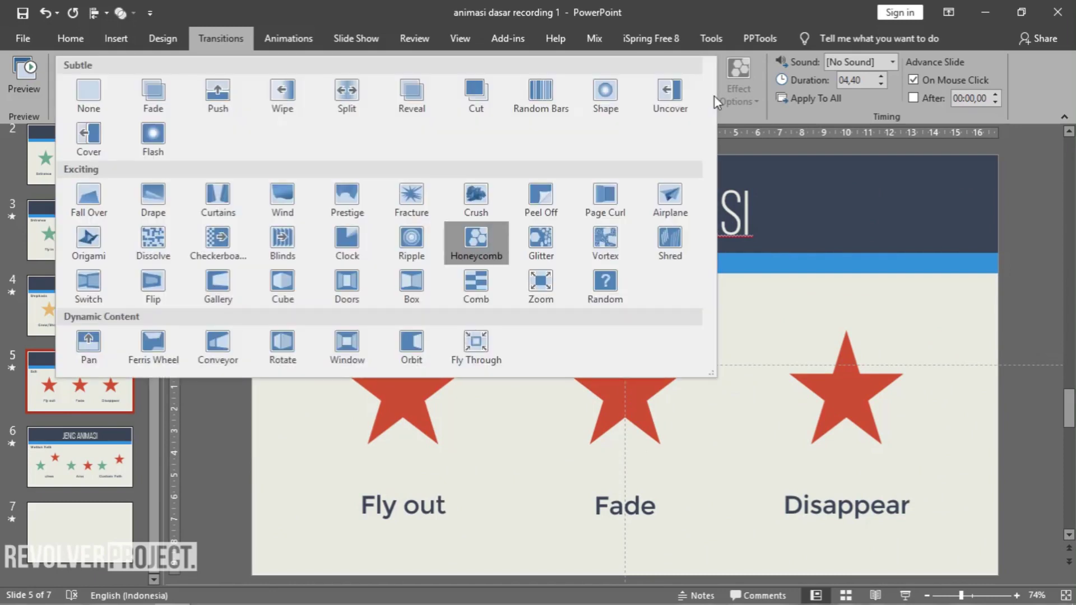
left_click(82, 83)
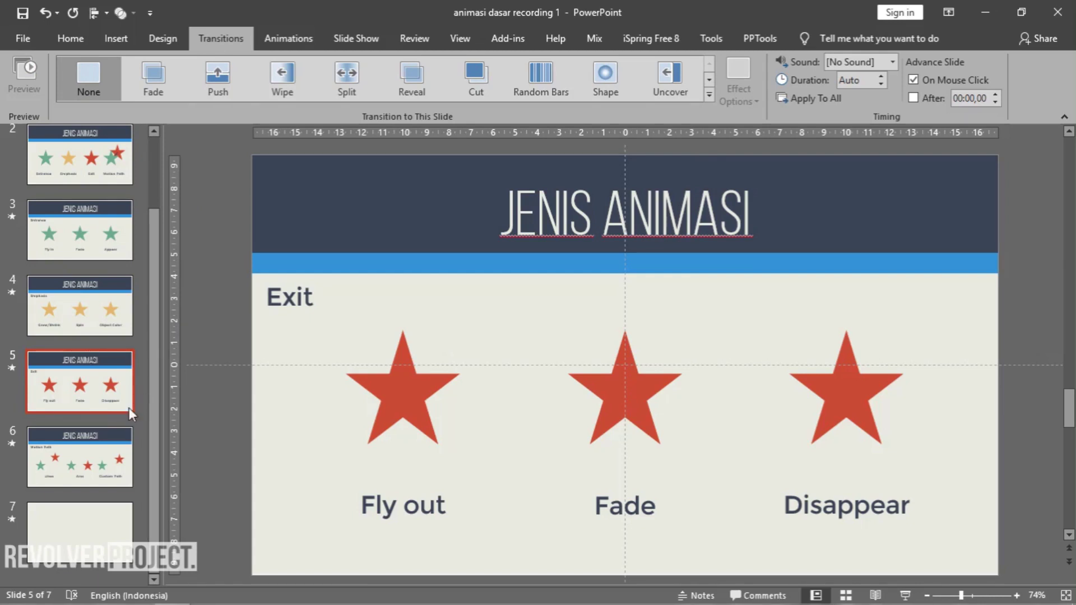
left_click(105, 507)
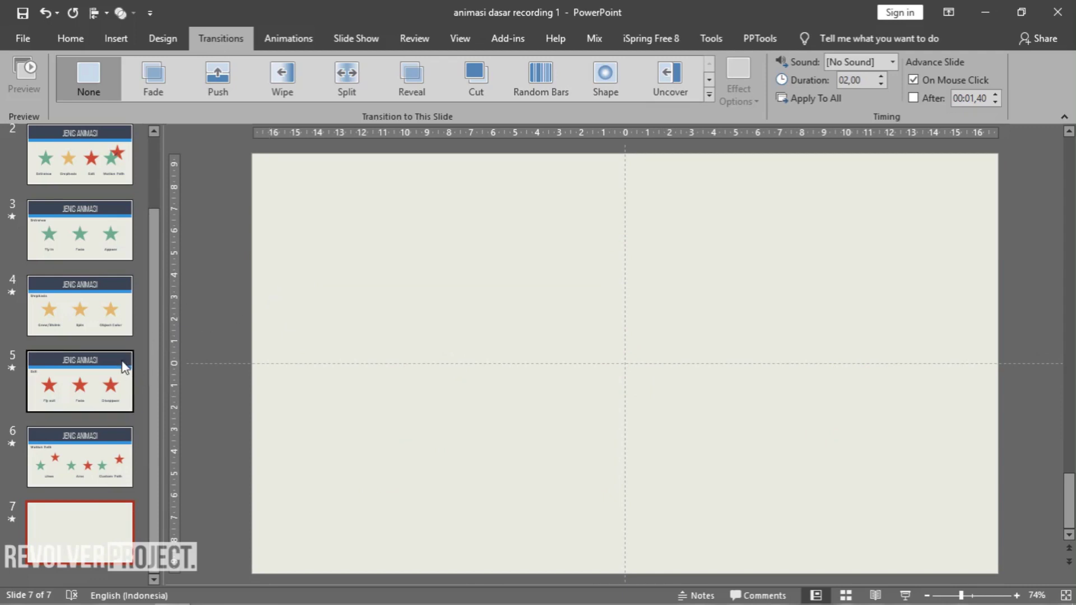
left_click(904, 595)
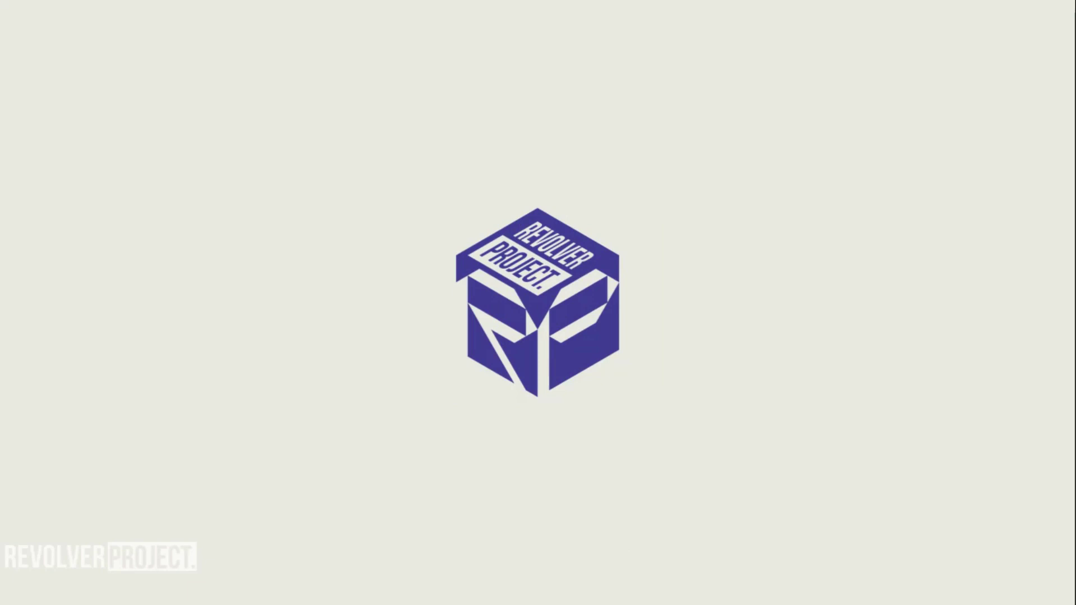
key("Escape")
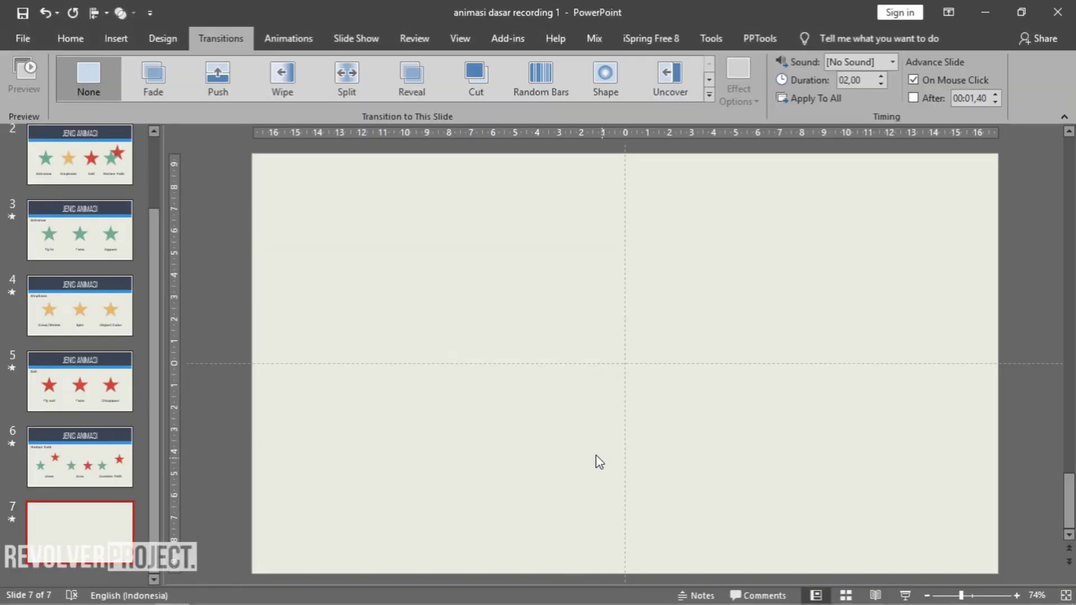